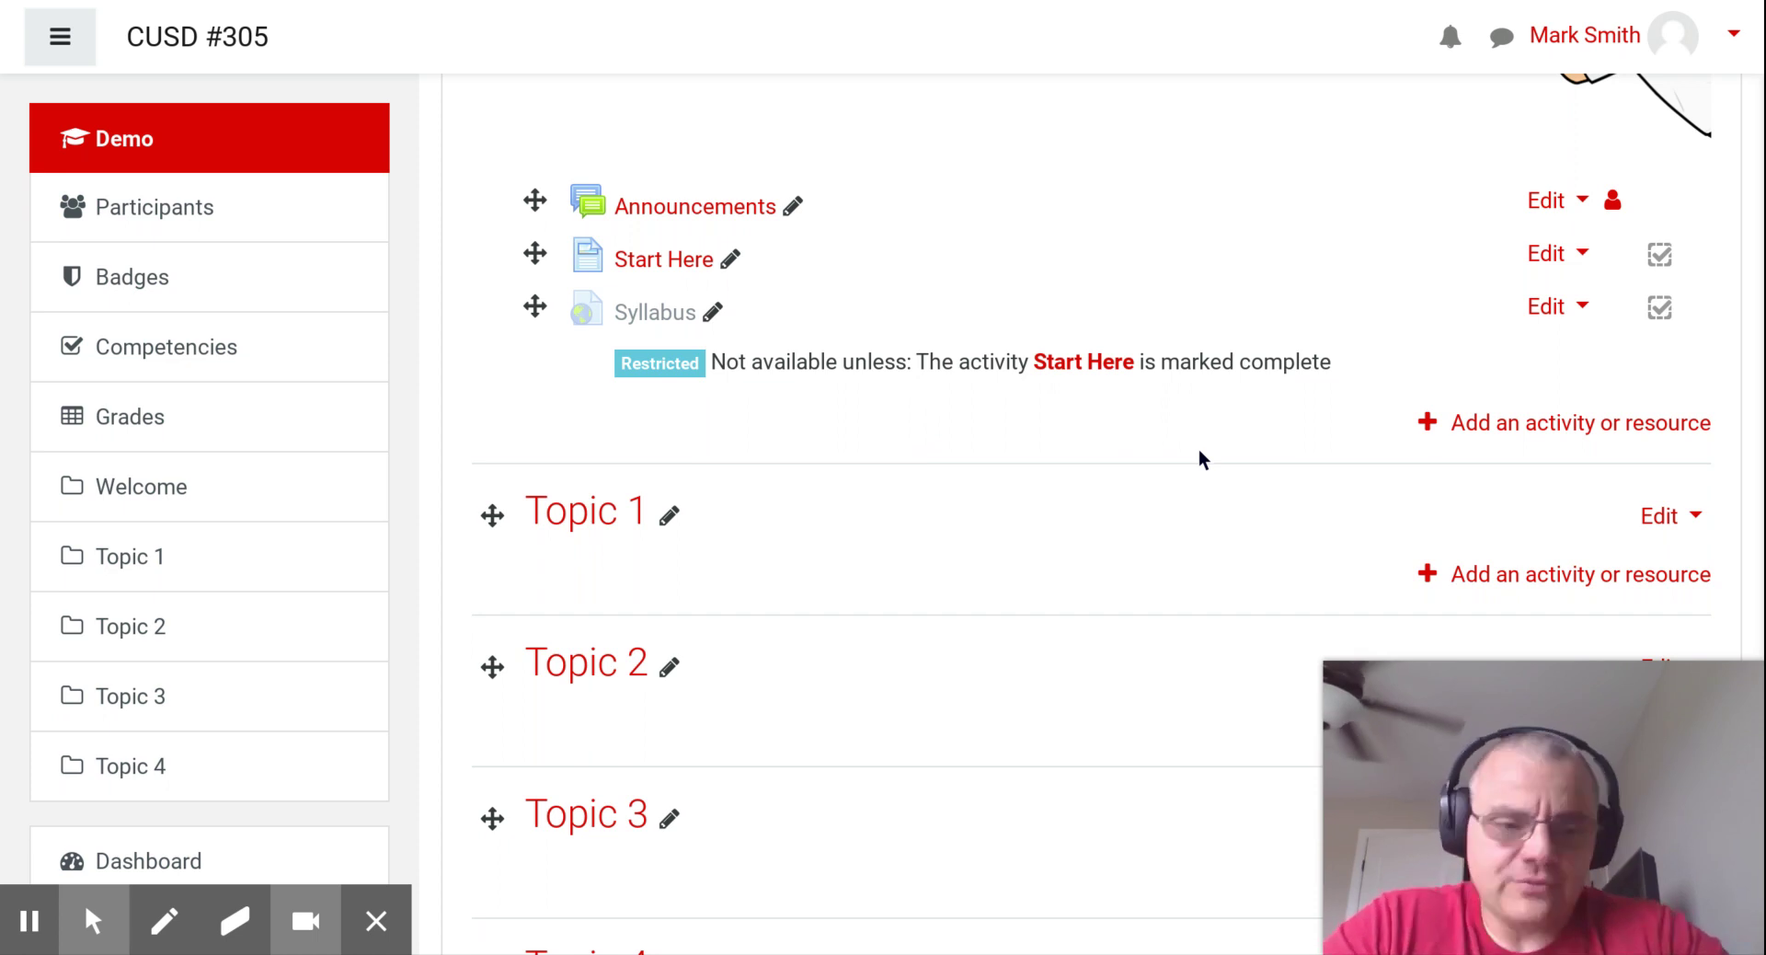
Step: Start adding a File resource to the Welcome section and place the cursor in its Name field
{"action": "left_click", "coordinate": [1472, 425]}
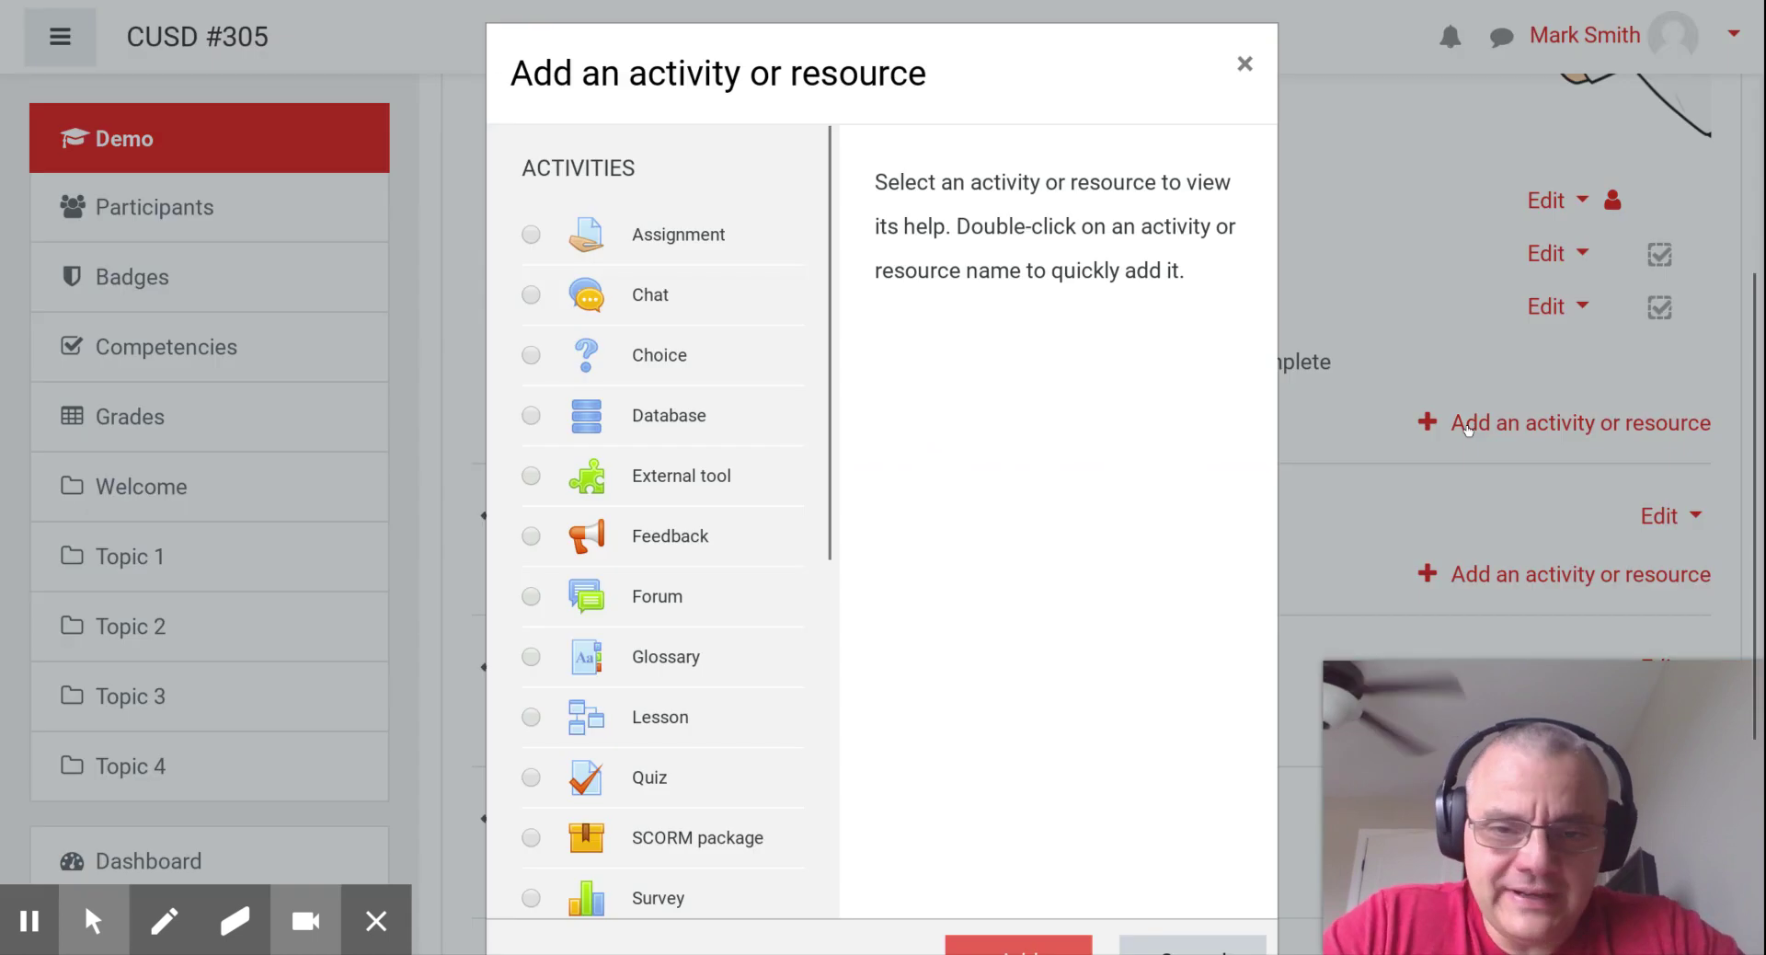
{"action": "scroll", "coordinate": [694, 563], "scroll_direction": "down", "scroll_amount": 8}
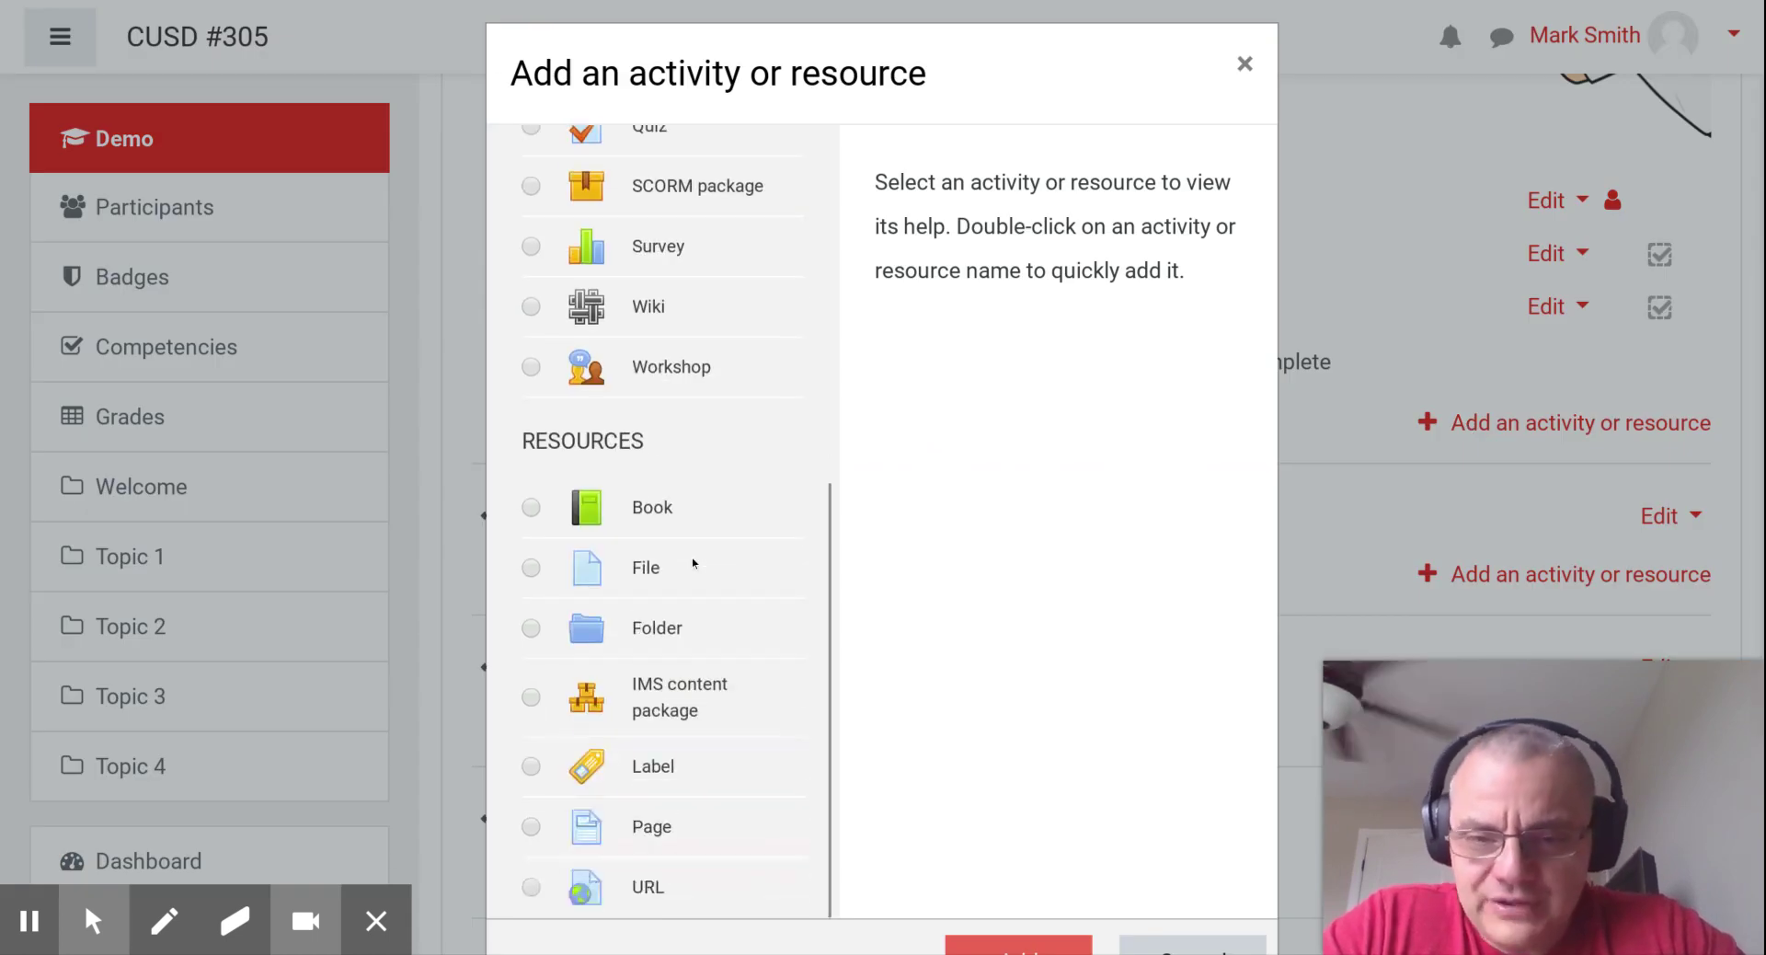
{"action": "scroll", "coordinate": [694, 561], "scroll_direction": "down", "scroll_amount": 2}
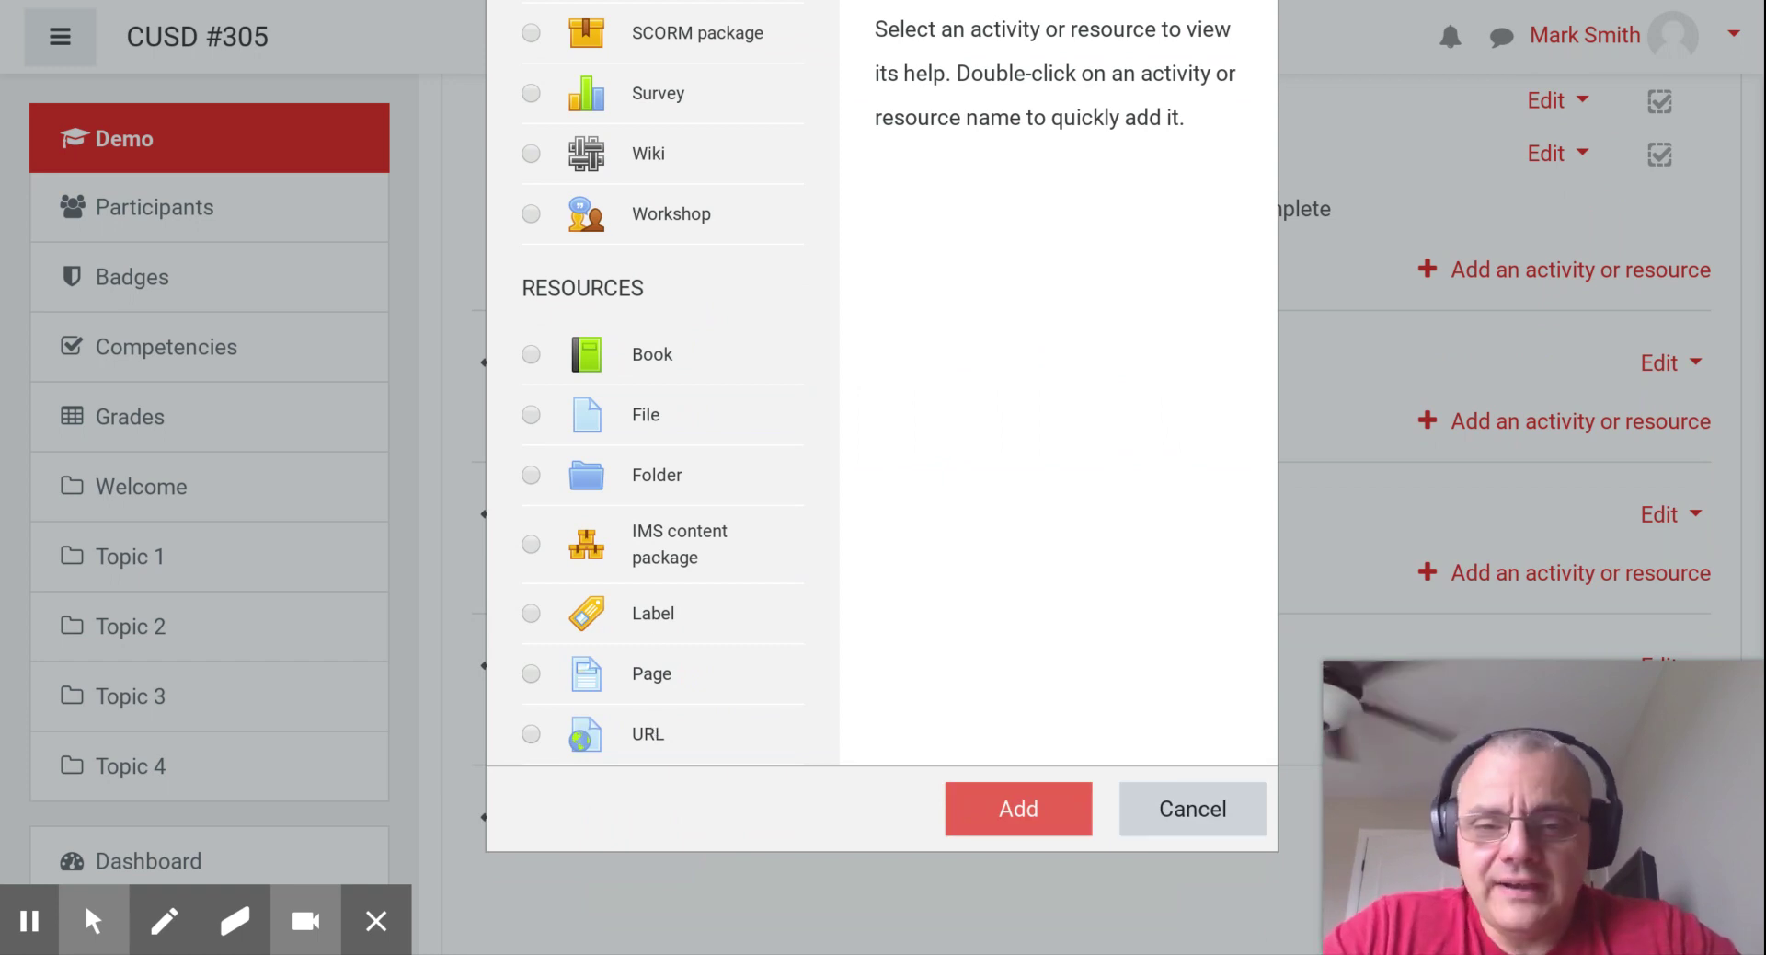
{"action": "left_click", "coordinate": [633, 418]}
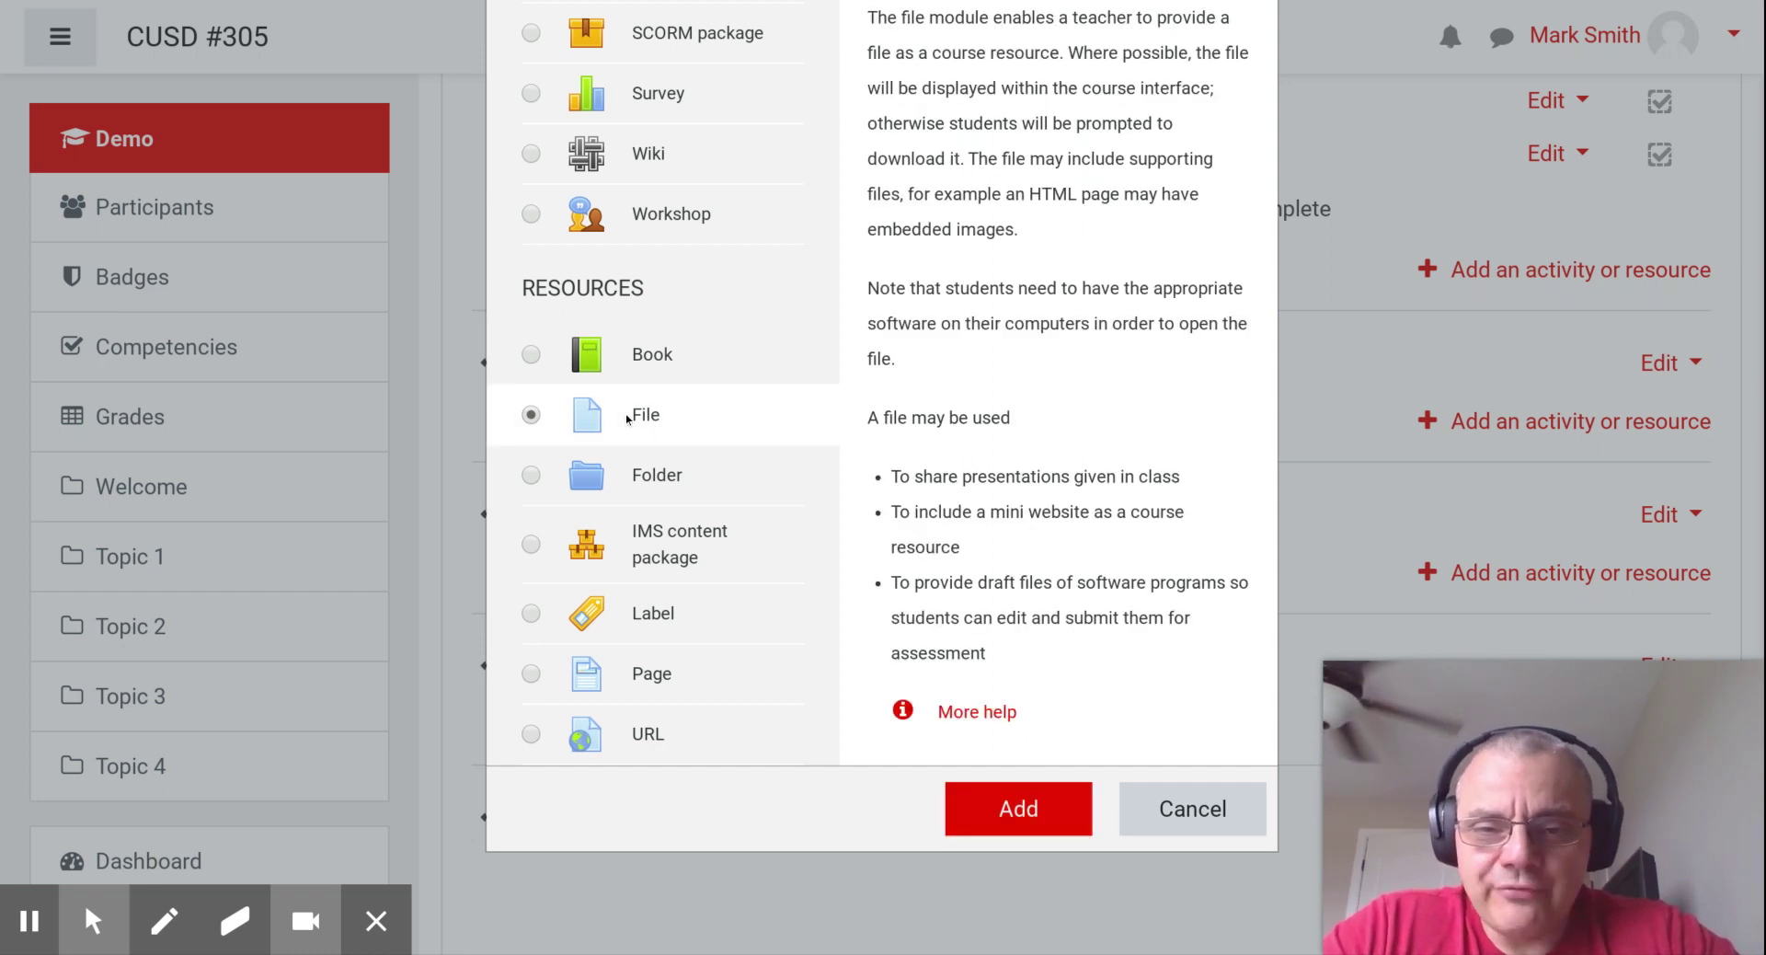
{"action": "left_click", "coordinate": [1008, 815]}
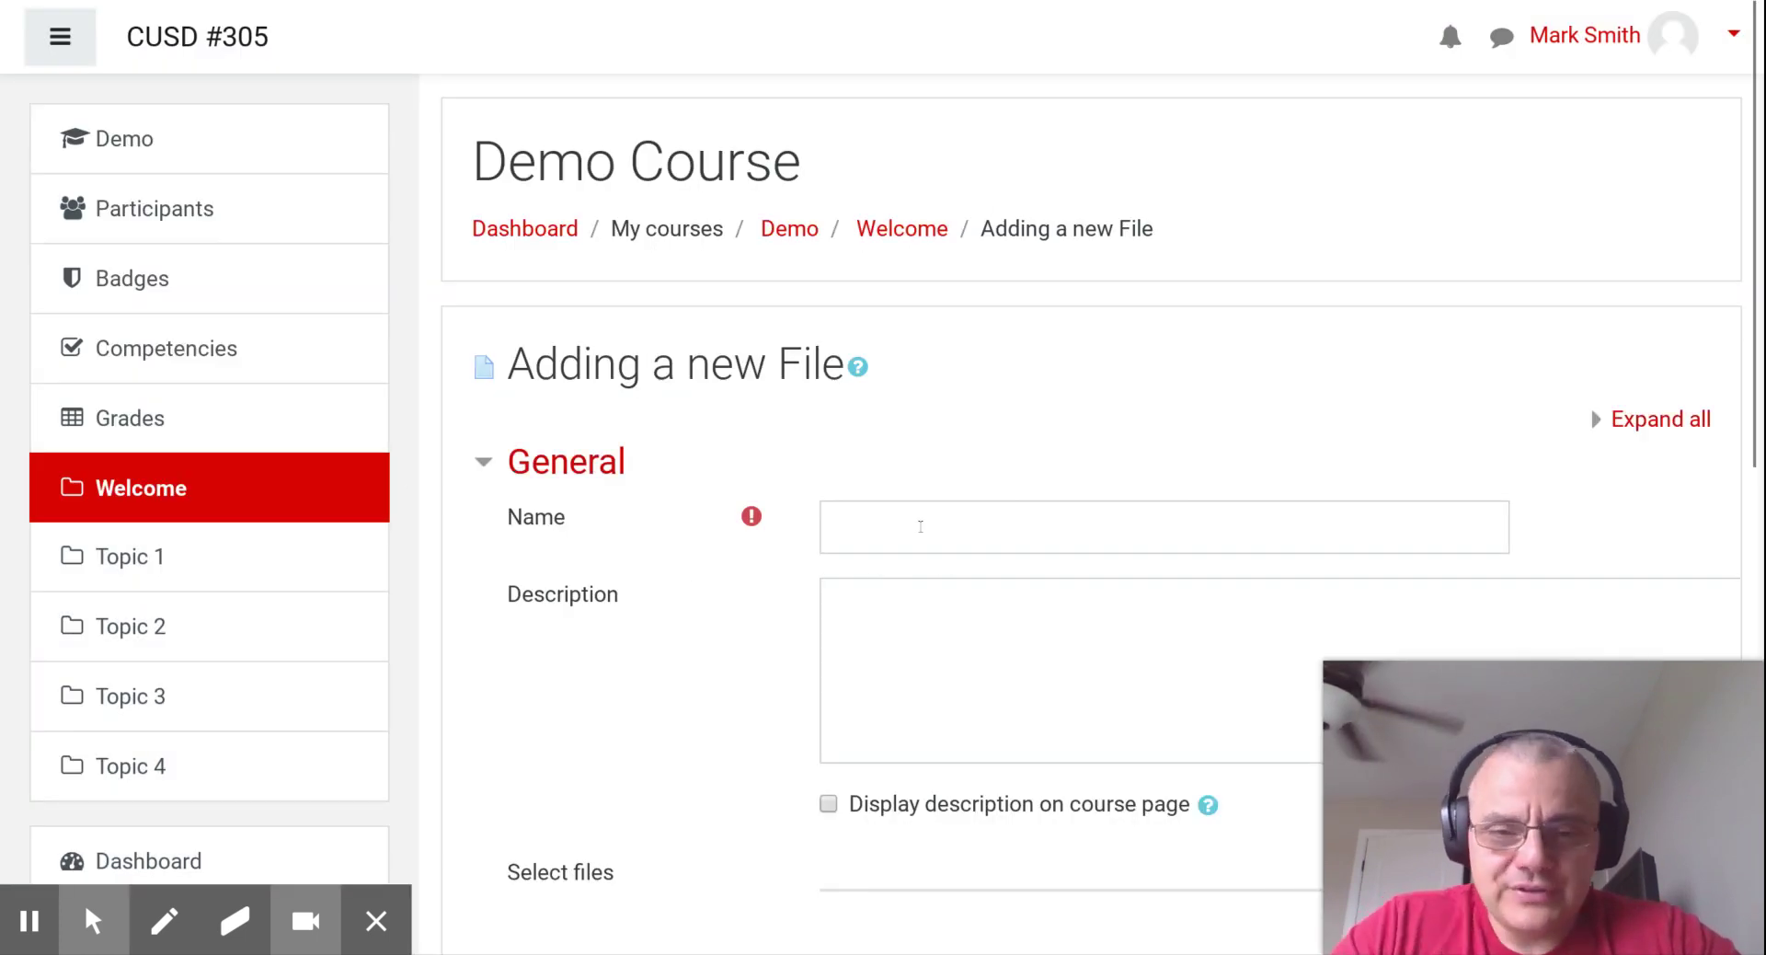
{"action": "left_click", "coordinate": [920, 526]}
{"action": "type", "text": "Ar"}
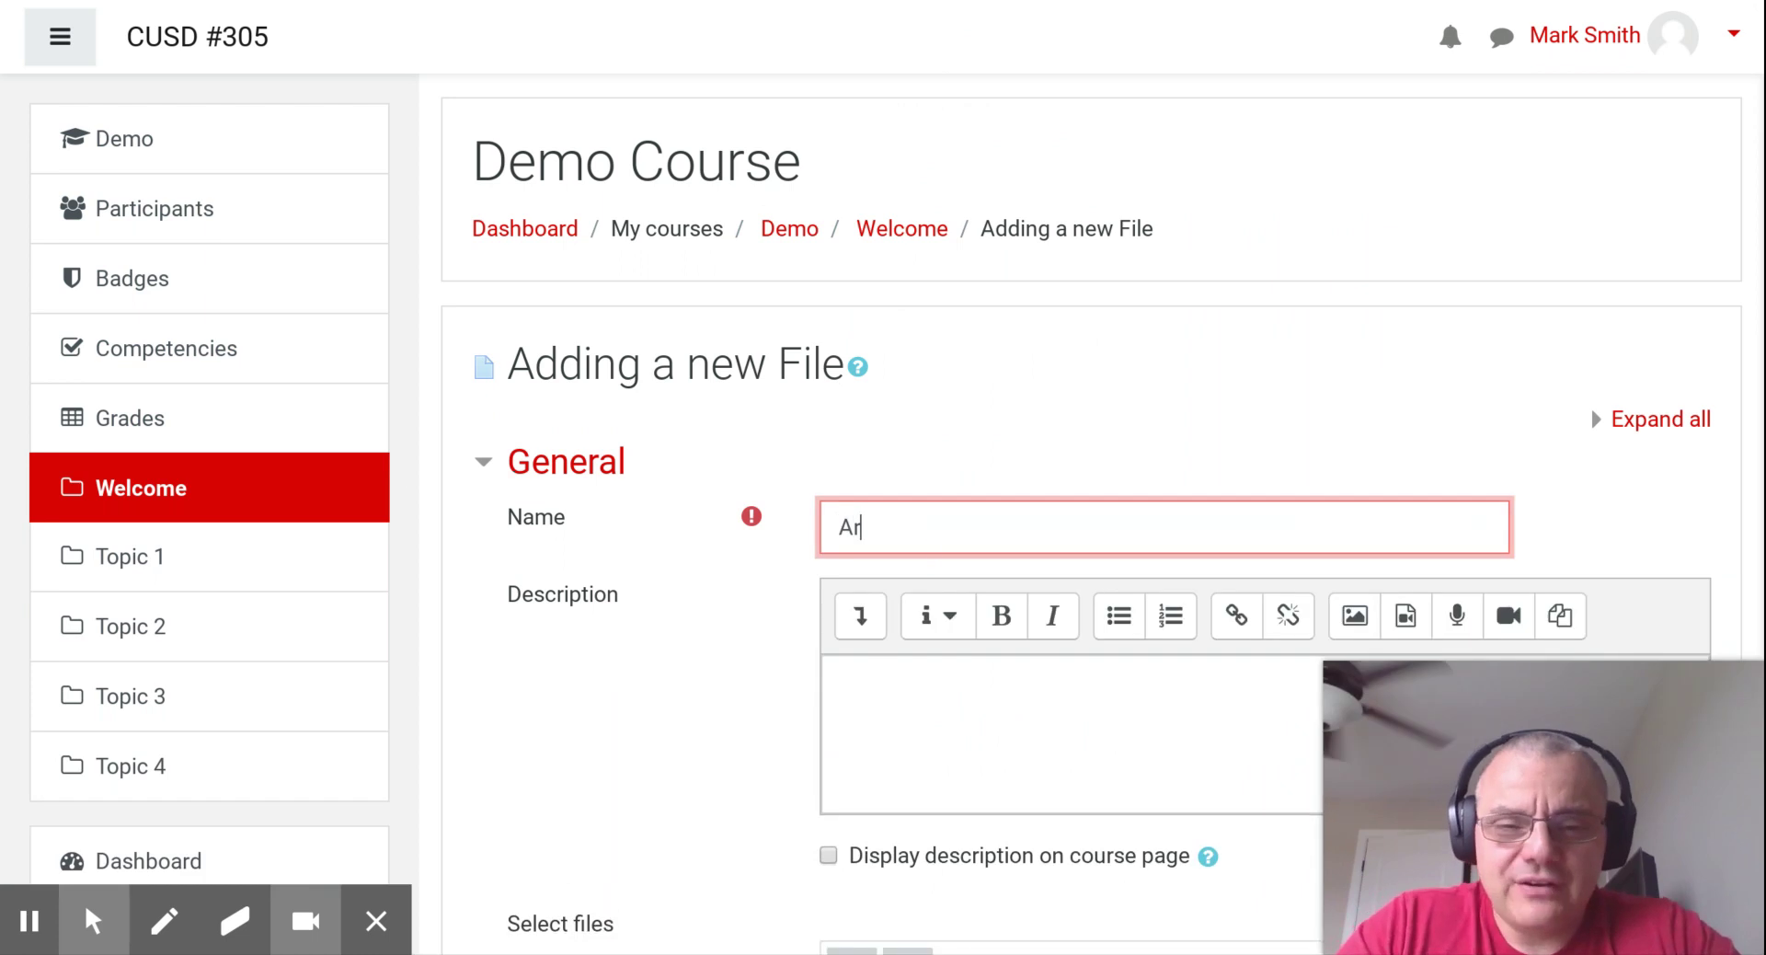
{"action": "type", "text": "ticle to"}
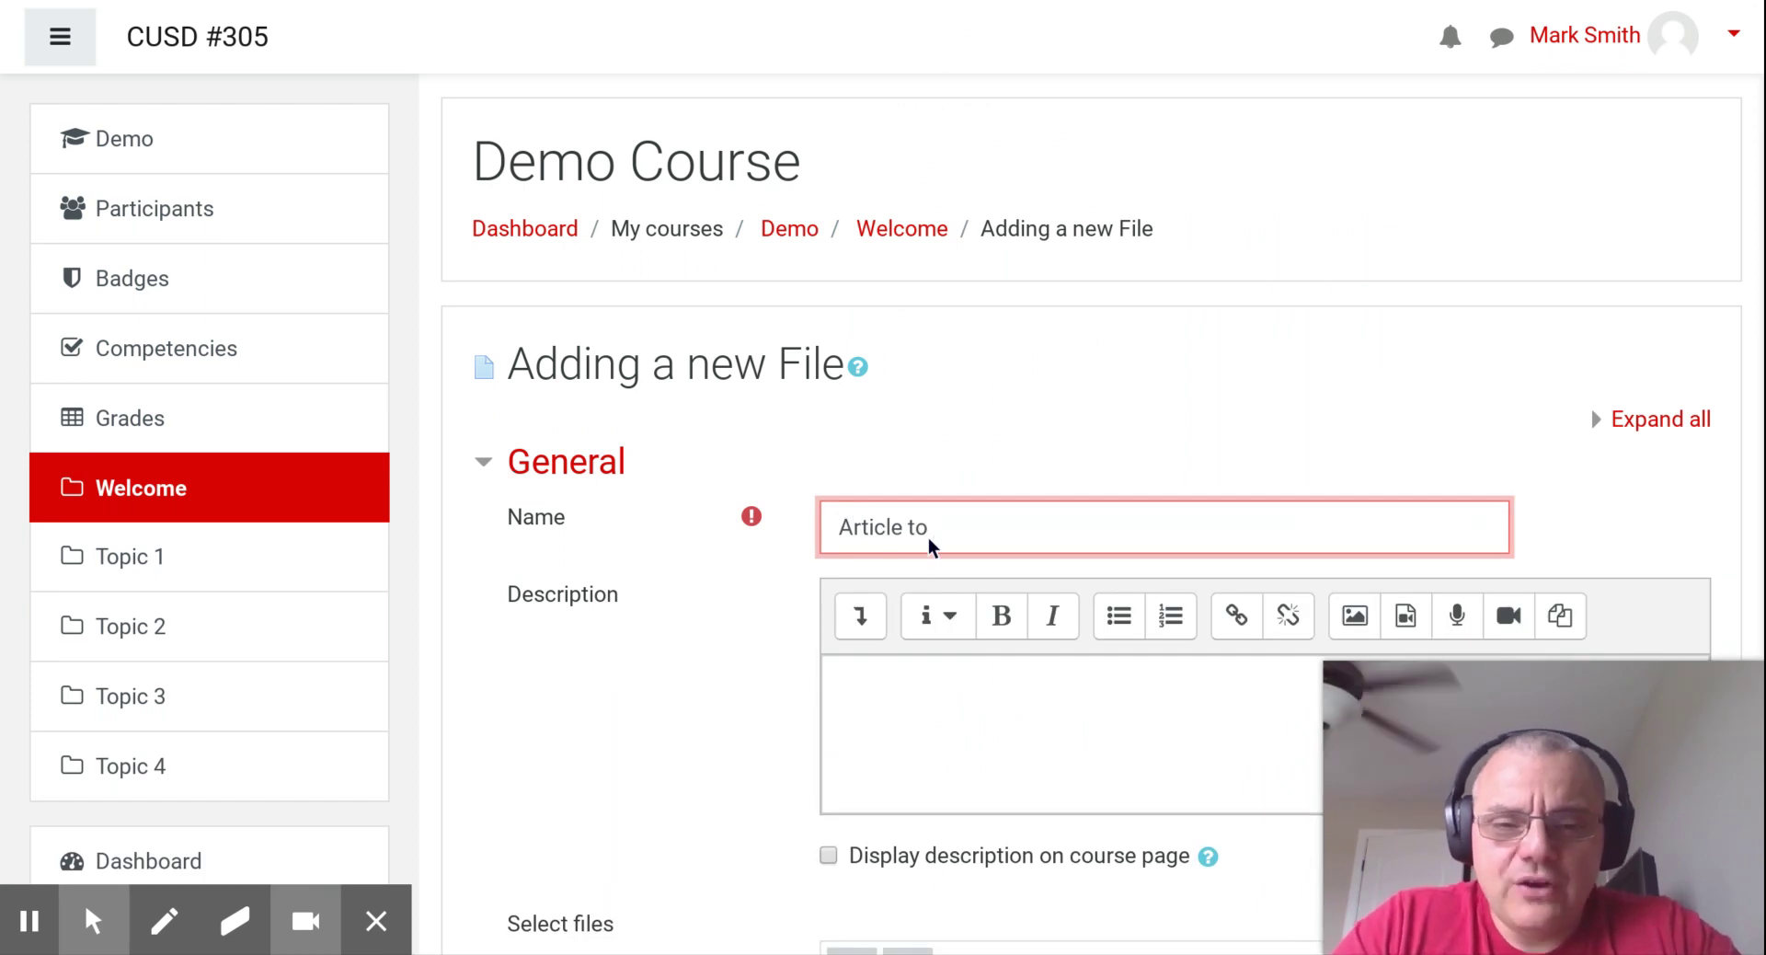
{"action": "key", "text": "BackSpace"}
{"action": "key", "text": "BackSpace"}
{"action": "key", "text": "BackSpace"}
{"action": "key", "text": "BackSpace"}
{"action": "key", "text": "BackSpace"}
{"action": "key", "text": "BackSpace"}
{"action": "key", "text": "BackSpace"}
{"action": "key", "text": "BackSpace"}
{"action": "key", "text": "BackSpace"}
{"action": "key", "text": "BackSpace"}
{"action": "key", "text": "BackSpace"}
{"action": "key", "text": "BackSpace"}
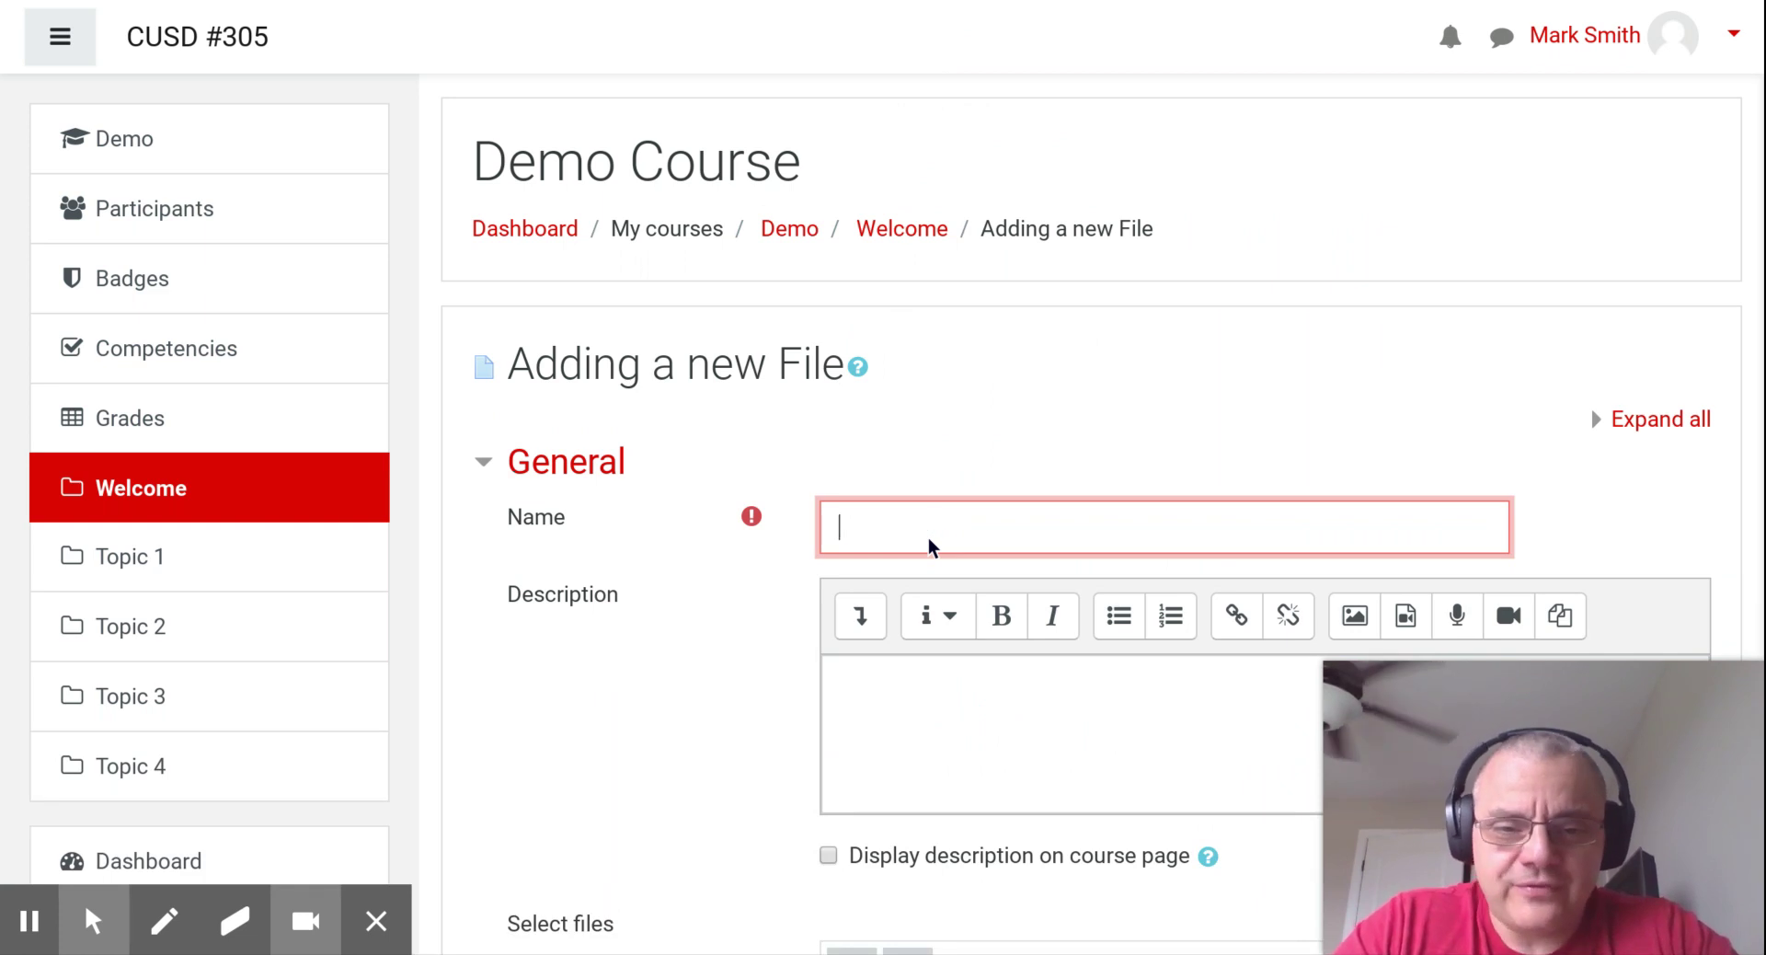
Step: Name the file resource "Read: Blended learning"
{"action": "type", "text": "R"}
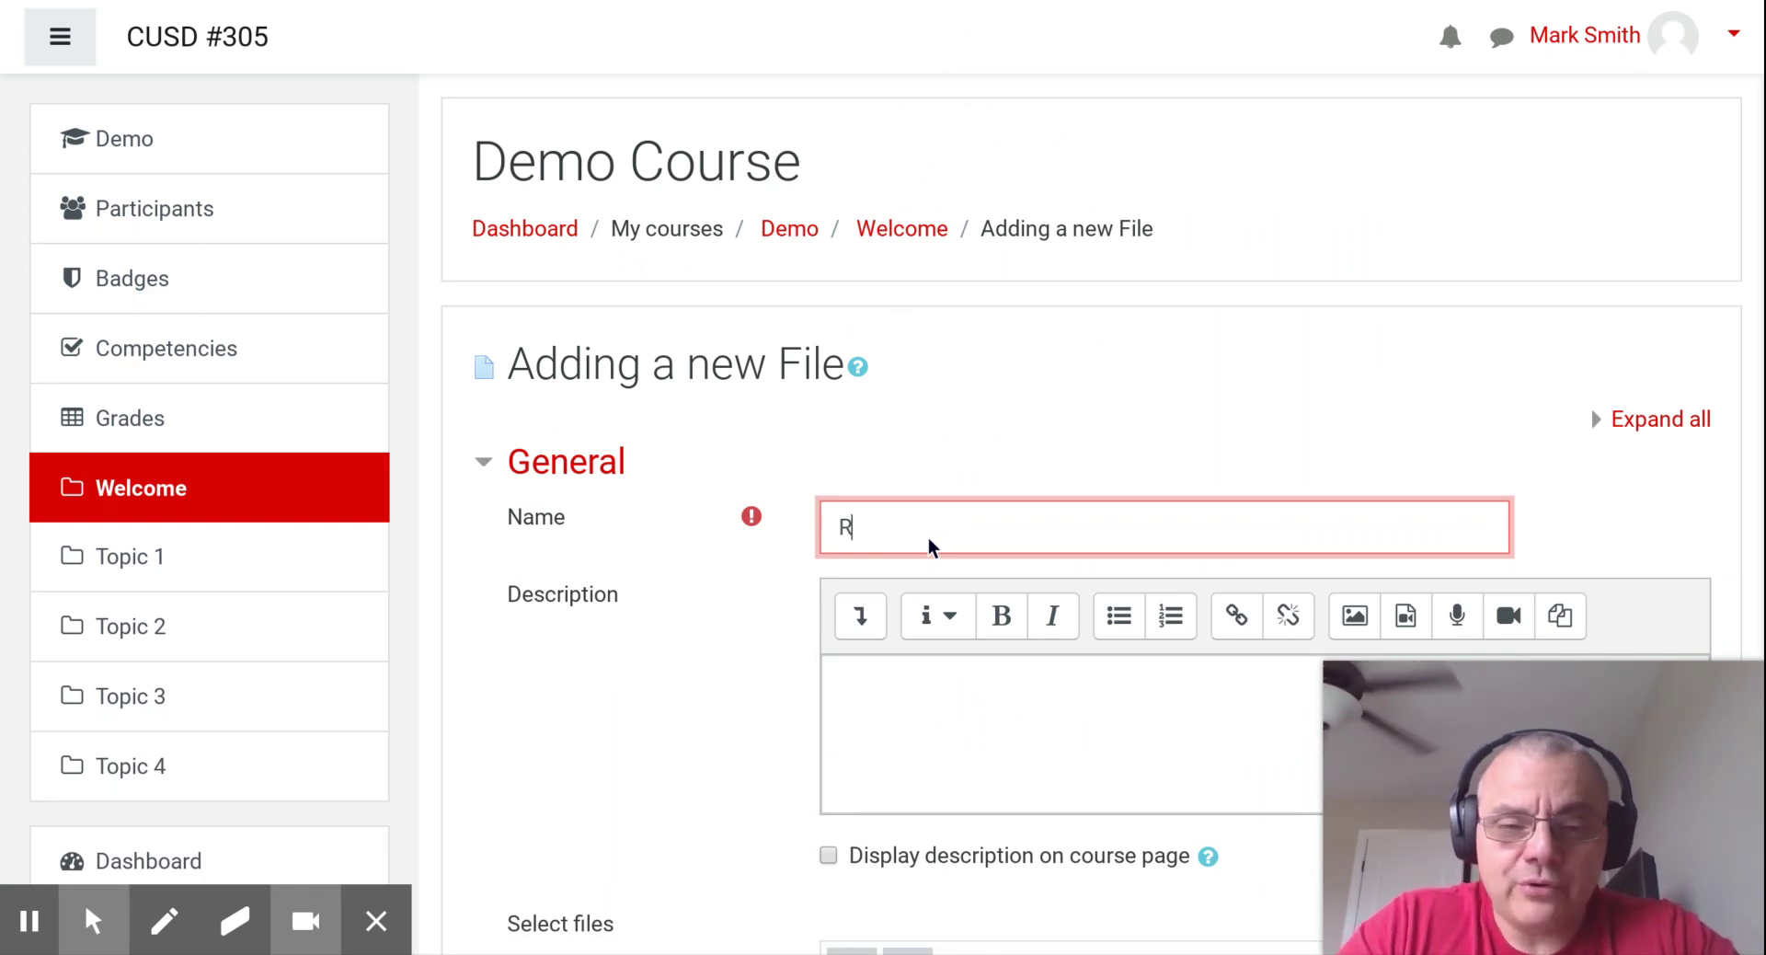
{"action": "type", "text": "ead:"}
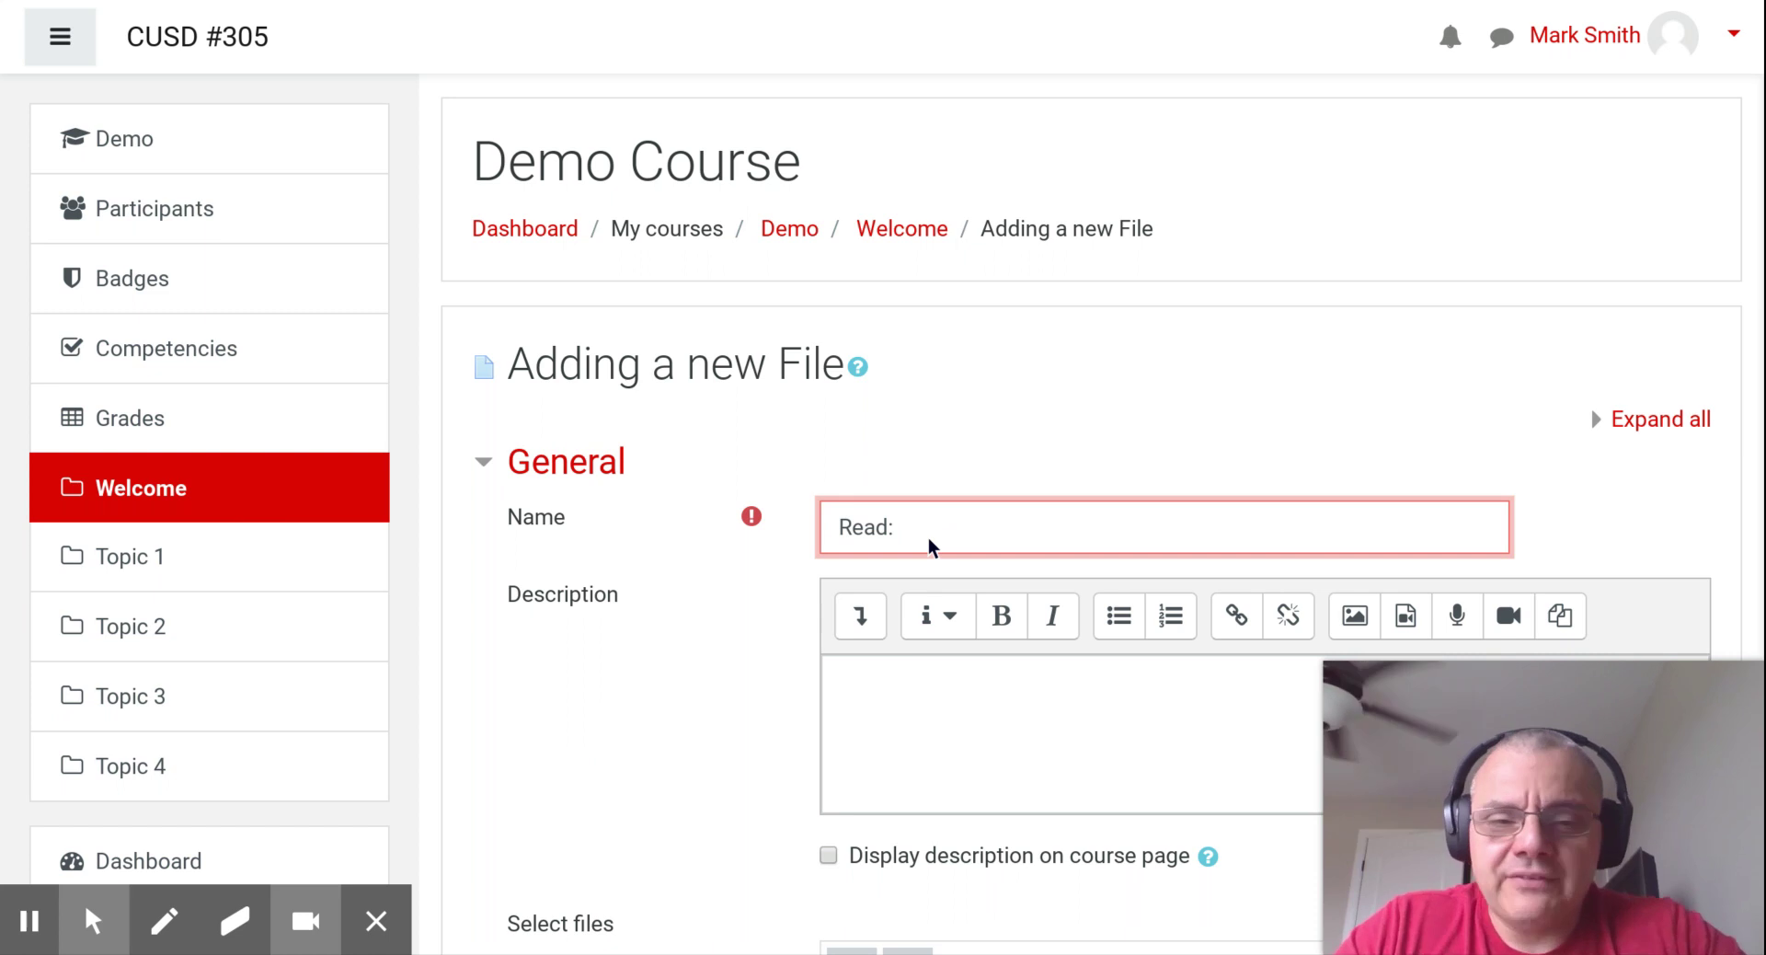
{"action": "scroll", "coordinate": [929, 538], "scroll_direction": "down", "scroll_amount": 2}
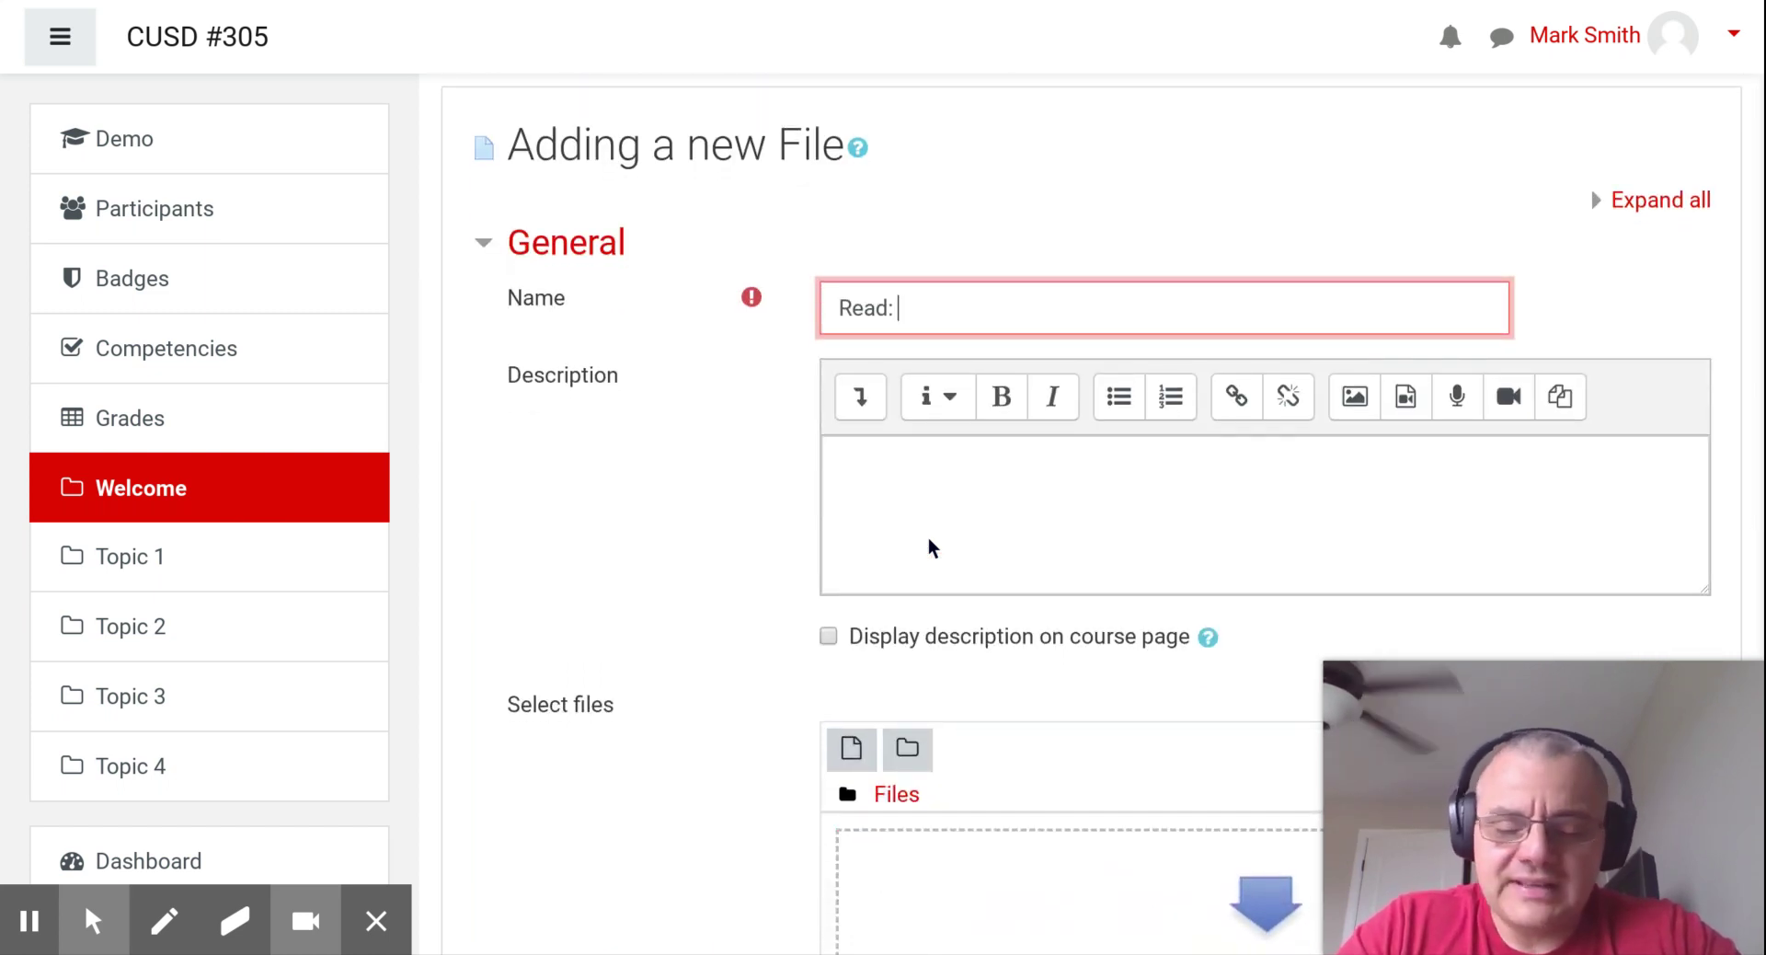
{"action": "type", "text": "Blended learning"}
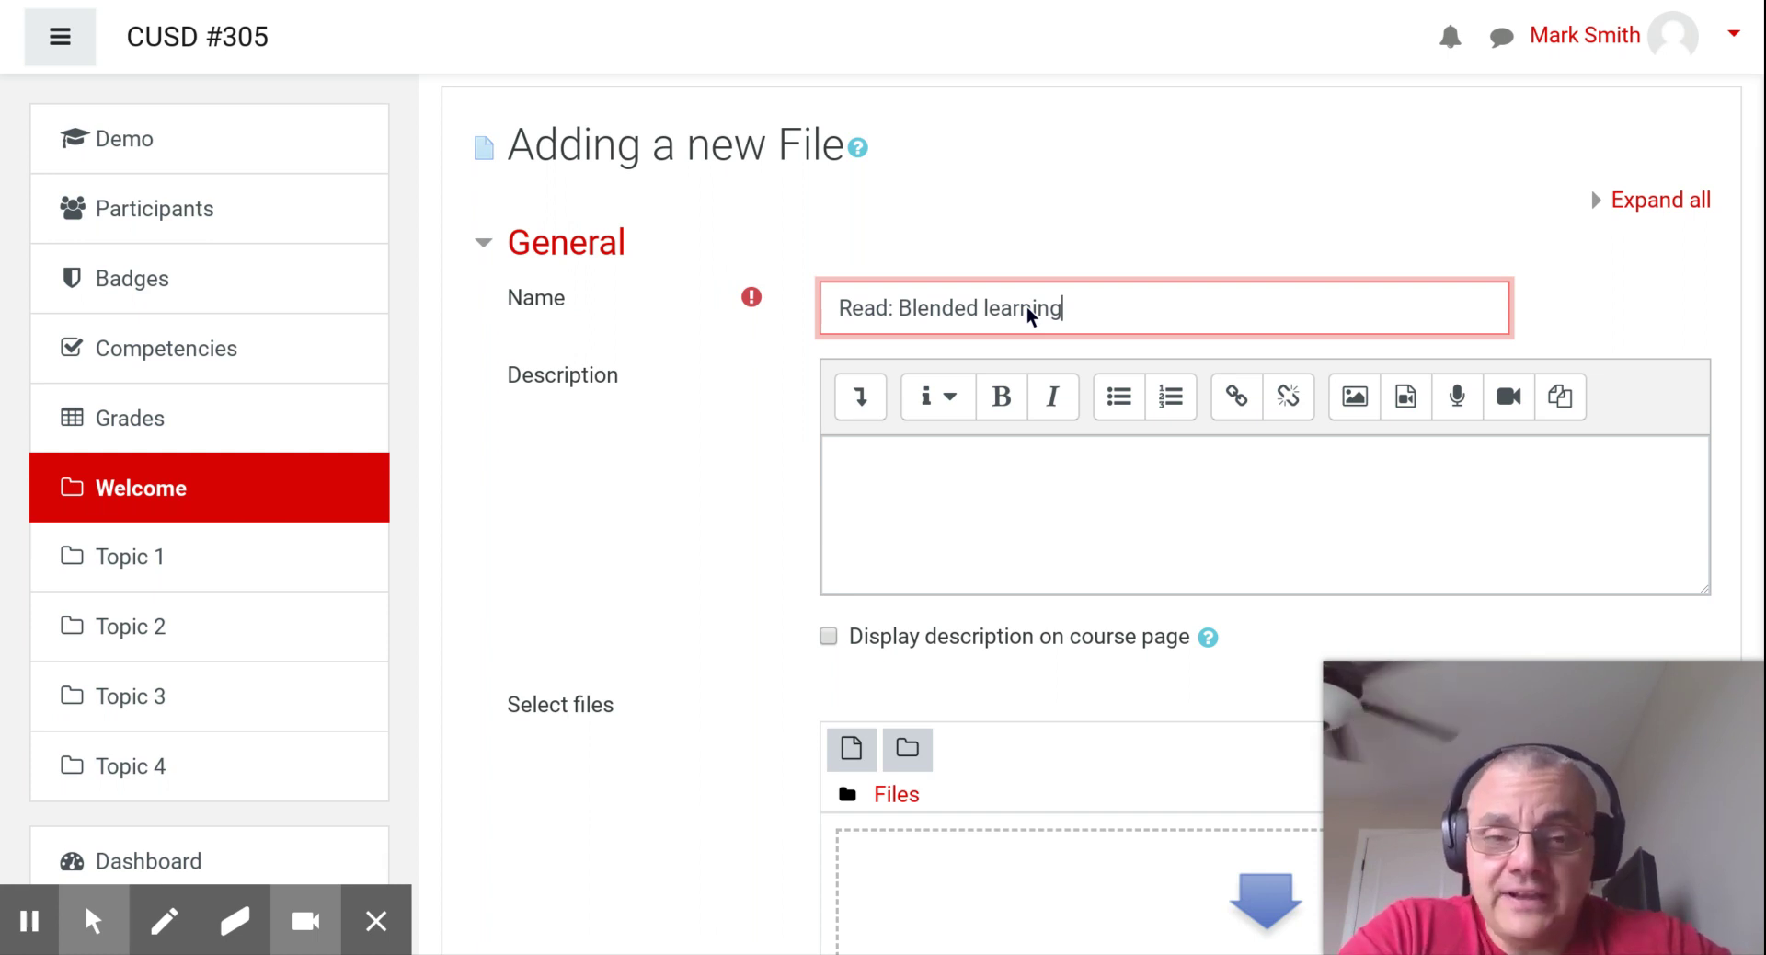
{"action": "scroll", "coordinate": [1030, 315], "scroll_direction": "down", "scroll_amount": 1}
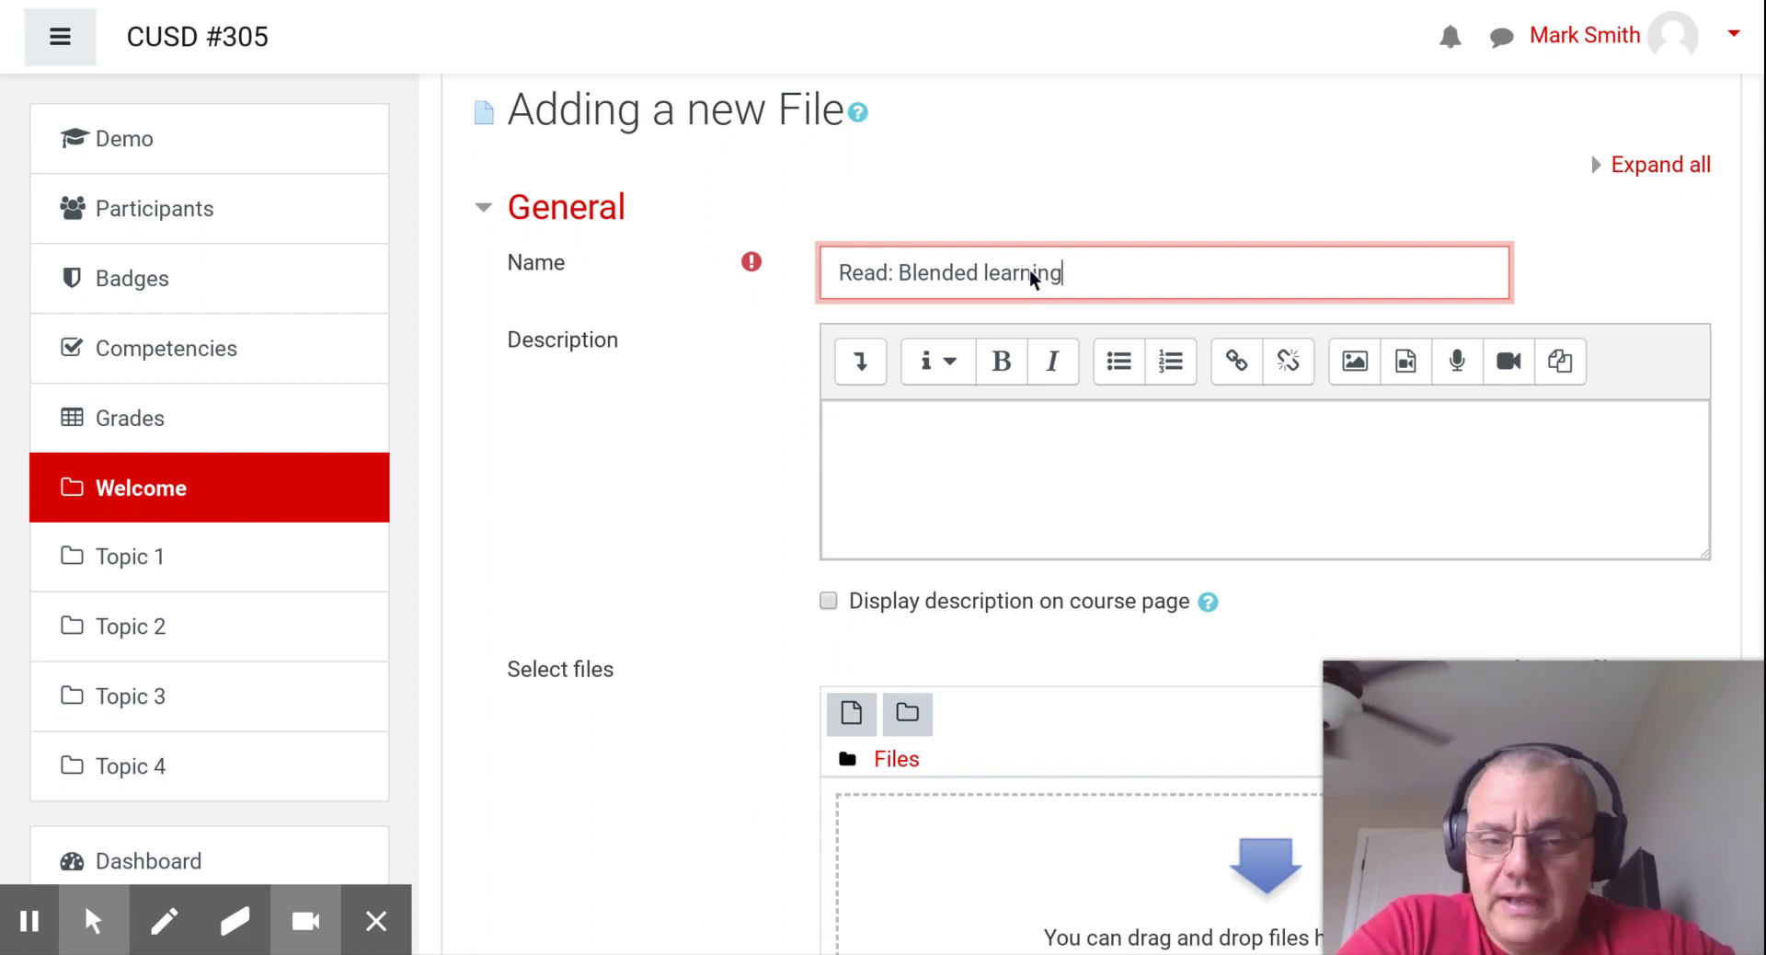
{"action": "scroll", "coordinate": [1032, 276], "scroll_direction": "down", "scroll_amount": 1}
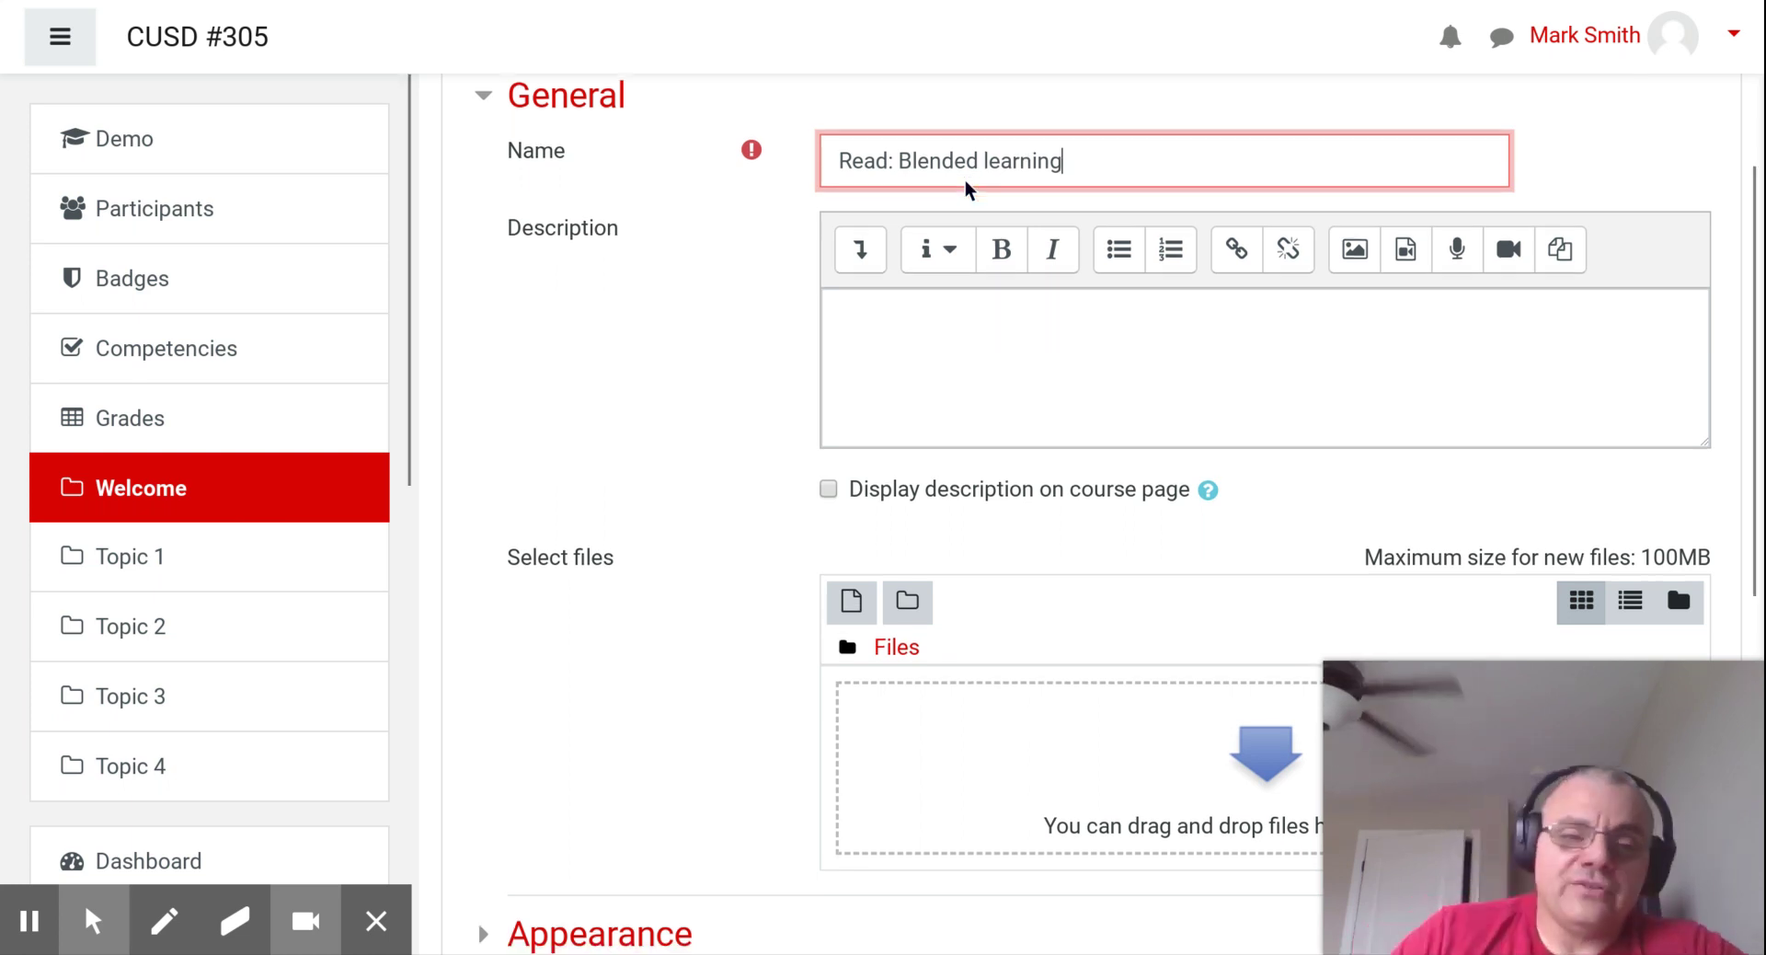
{"action": "scroll", "coordinate": [966, 186], "scroll_direction": "down", "scroll_amount": 2}
{"action": "scroll", "coordinate": [952, 230], "scroll_direction": "up", "scroll_amount": 2}
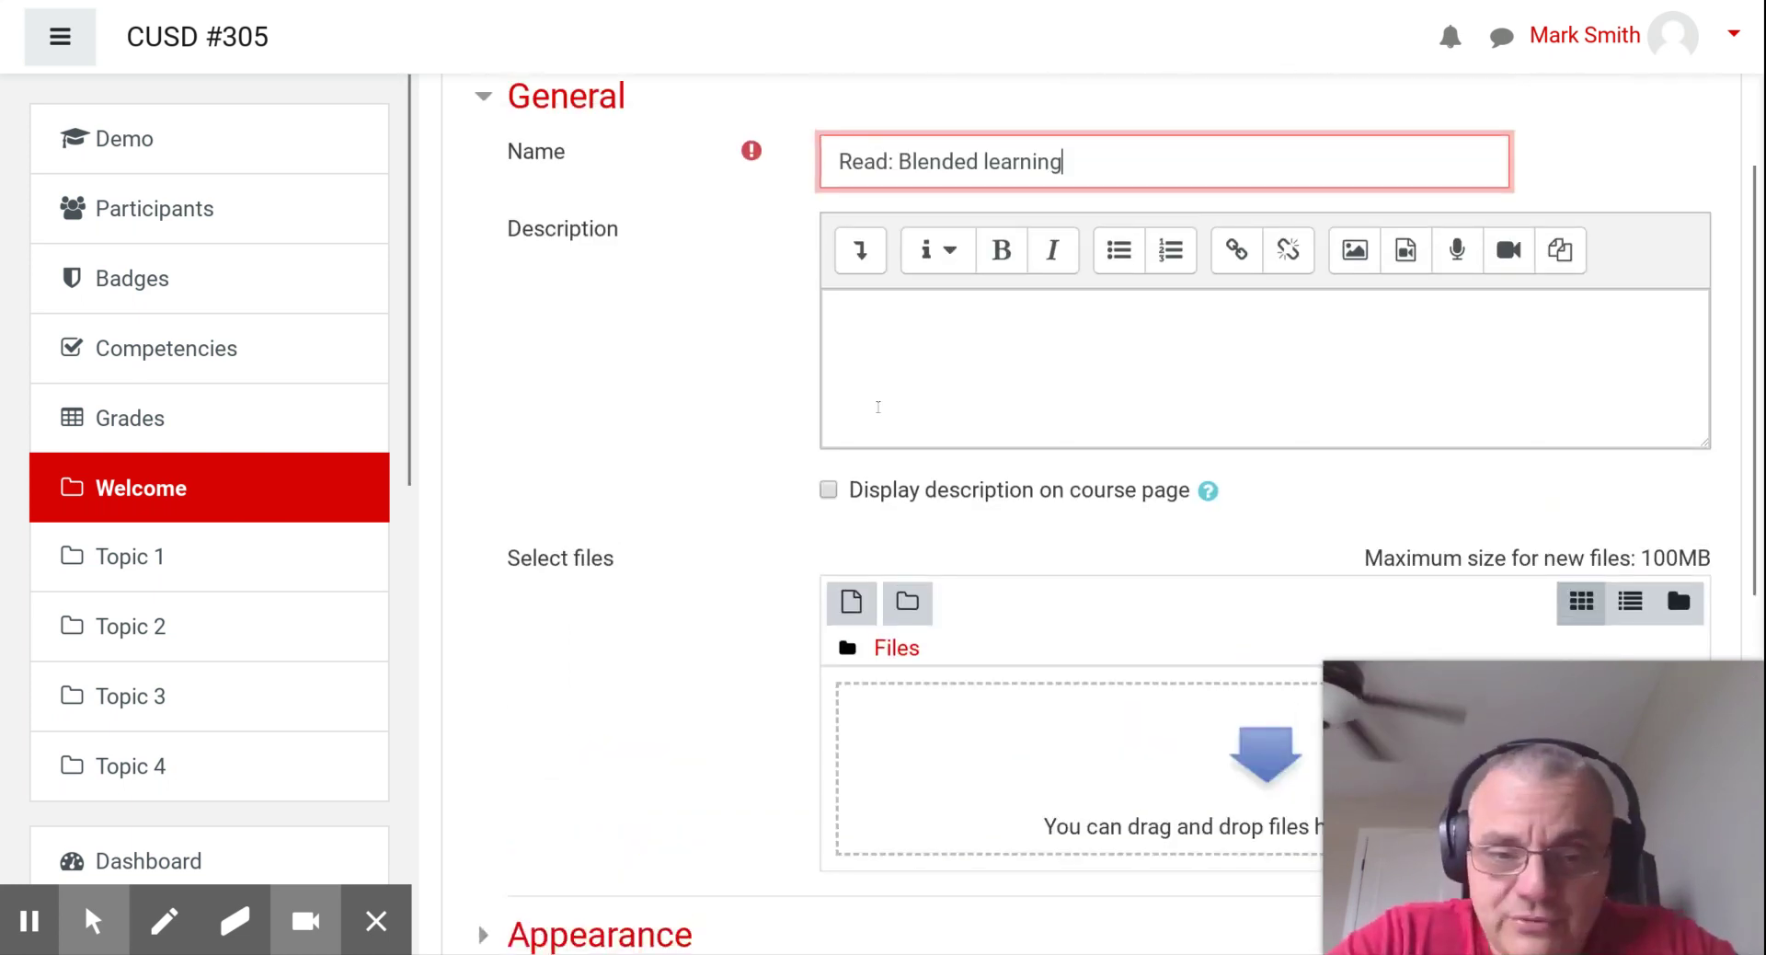
Step: Upload EJ982678.pdf from the computer as the resource's file, saving it under the name "Blended"
{"action": "scroll", "coordinate": [879, 396], "scroll_direction": "down", "scroll_amount": 3}
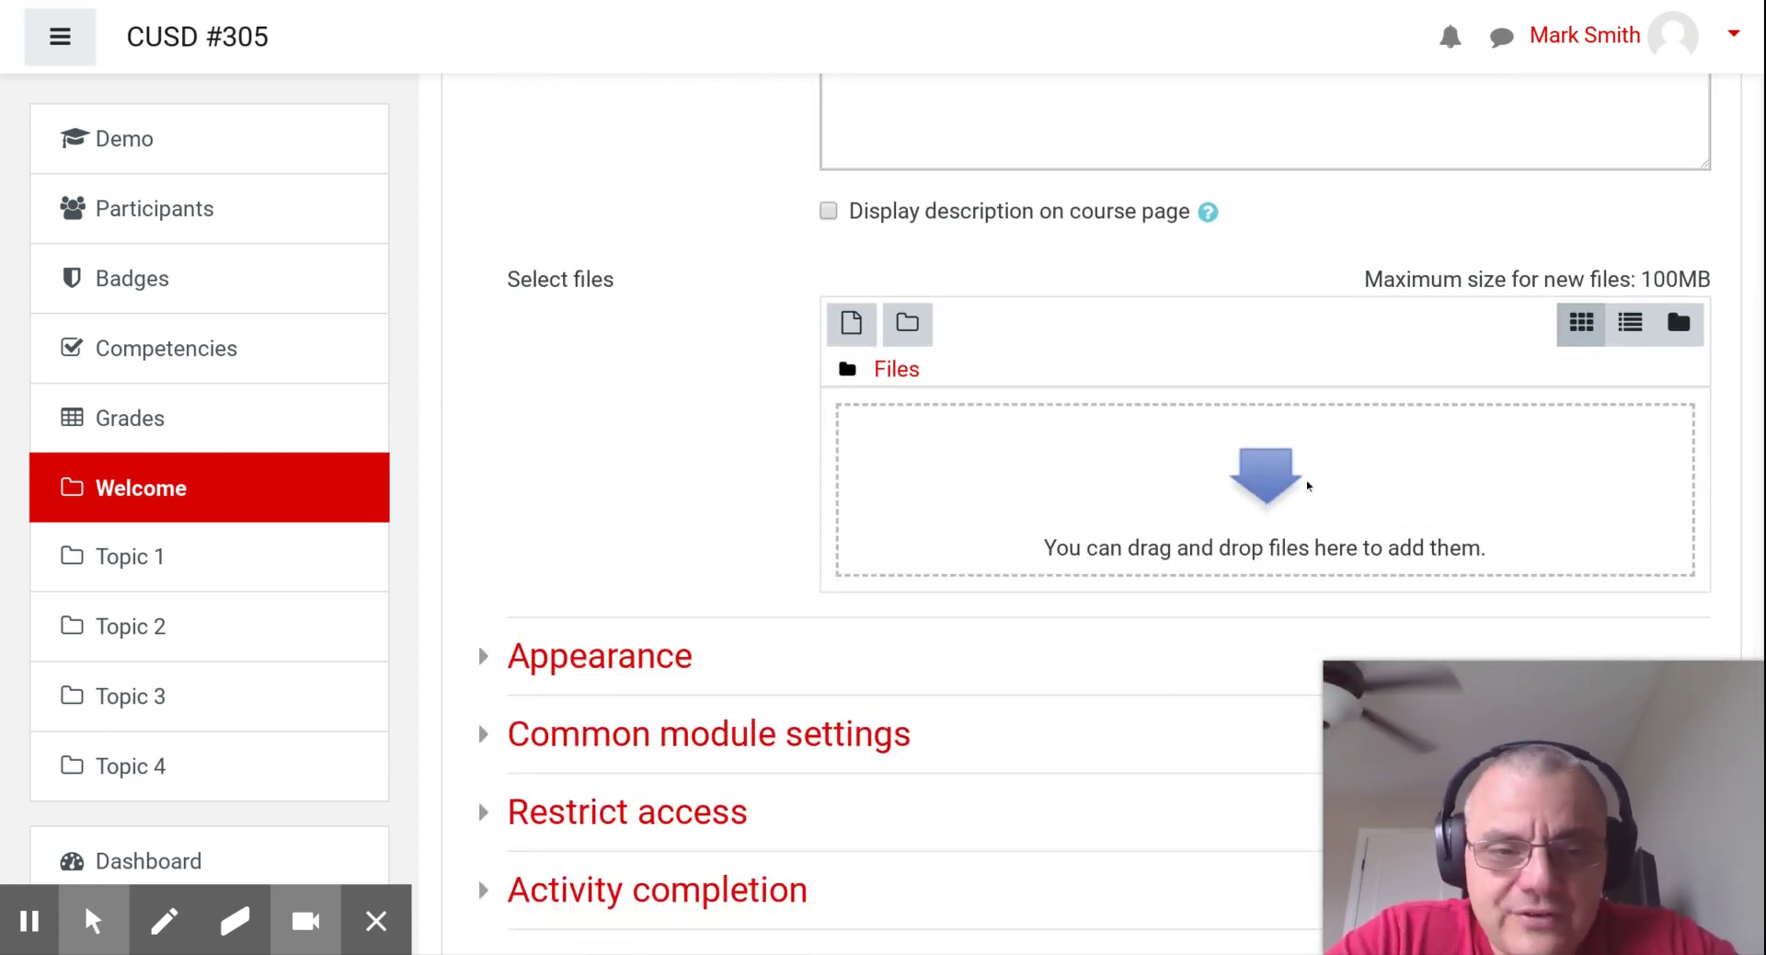
{"action": "left_click", "coordinate": [1253, 475]}
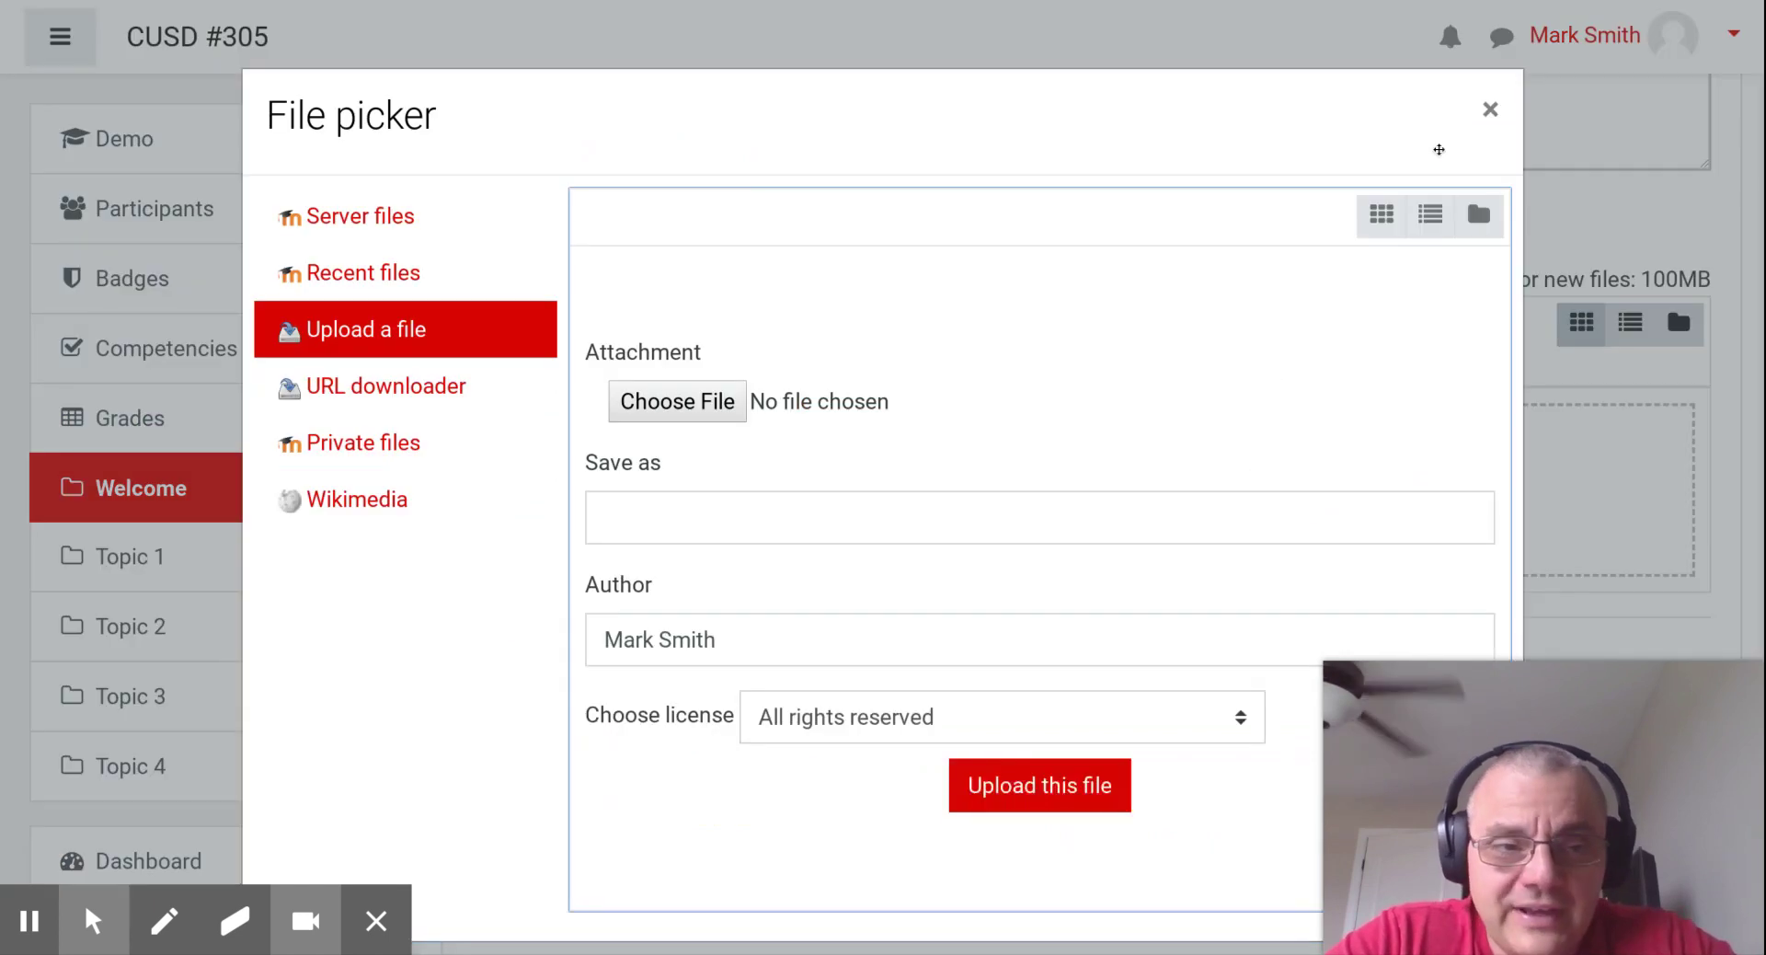
{"action": "left_click", "coordinate": [1491, 105]}
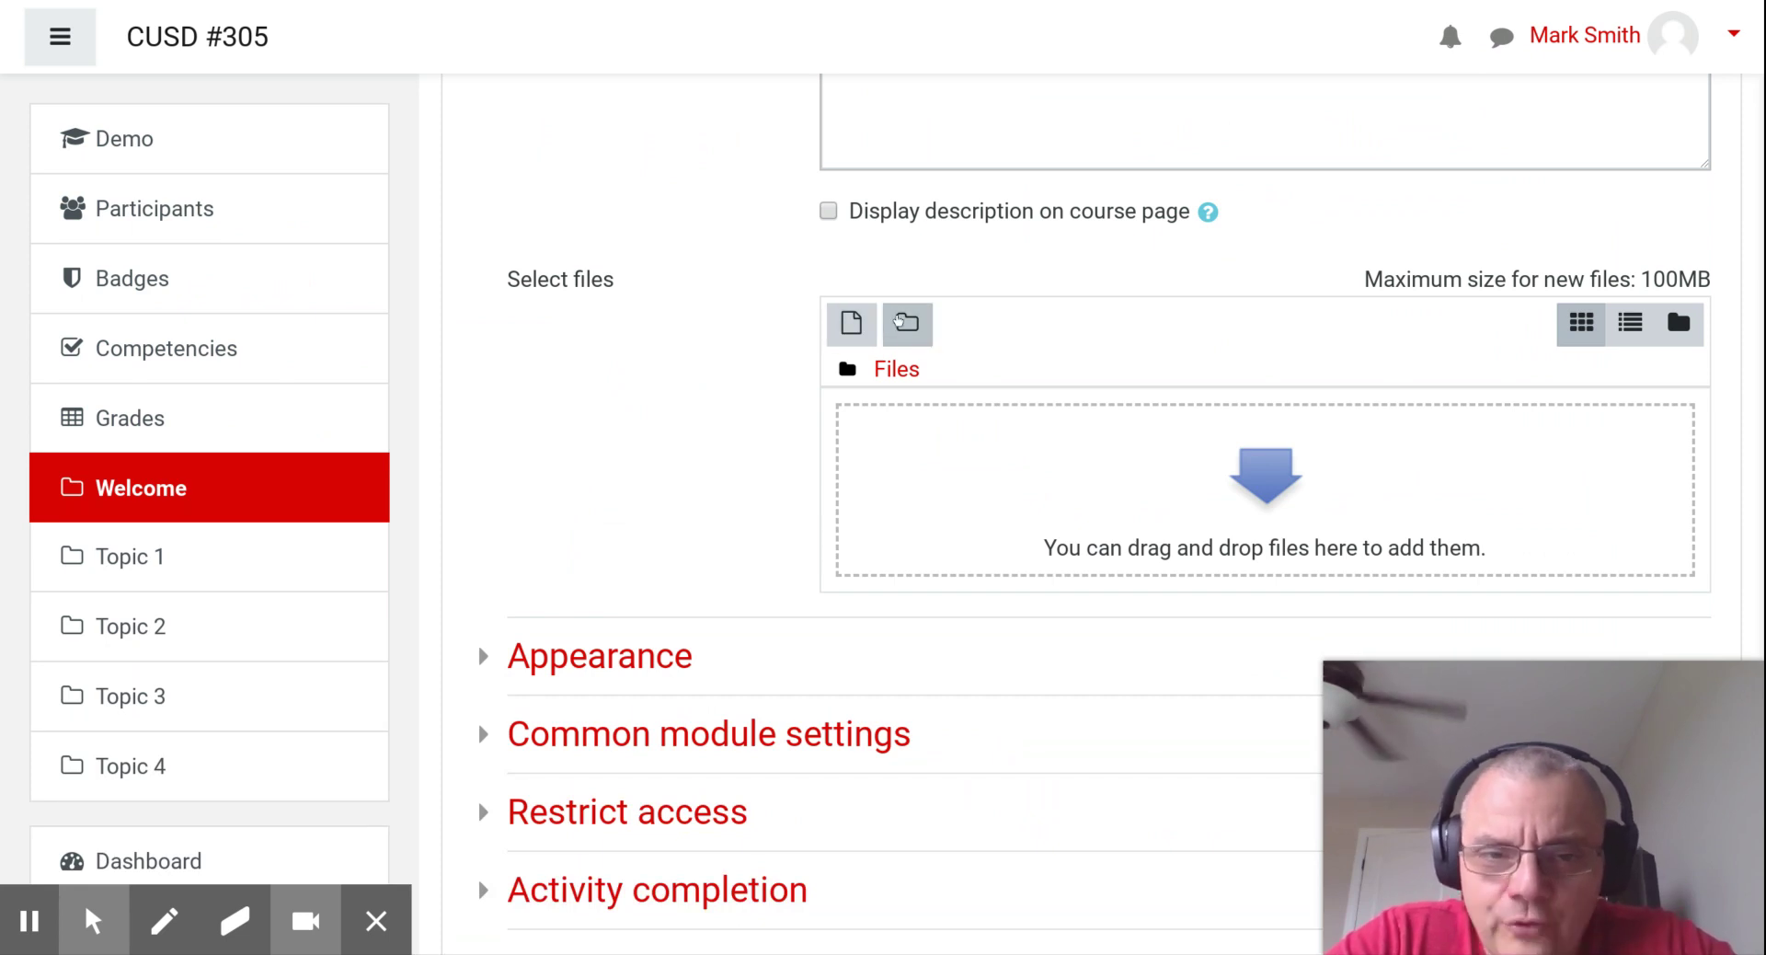
{"action": "left_click", "coordinate": [844, 322]}
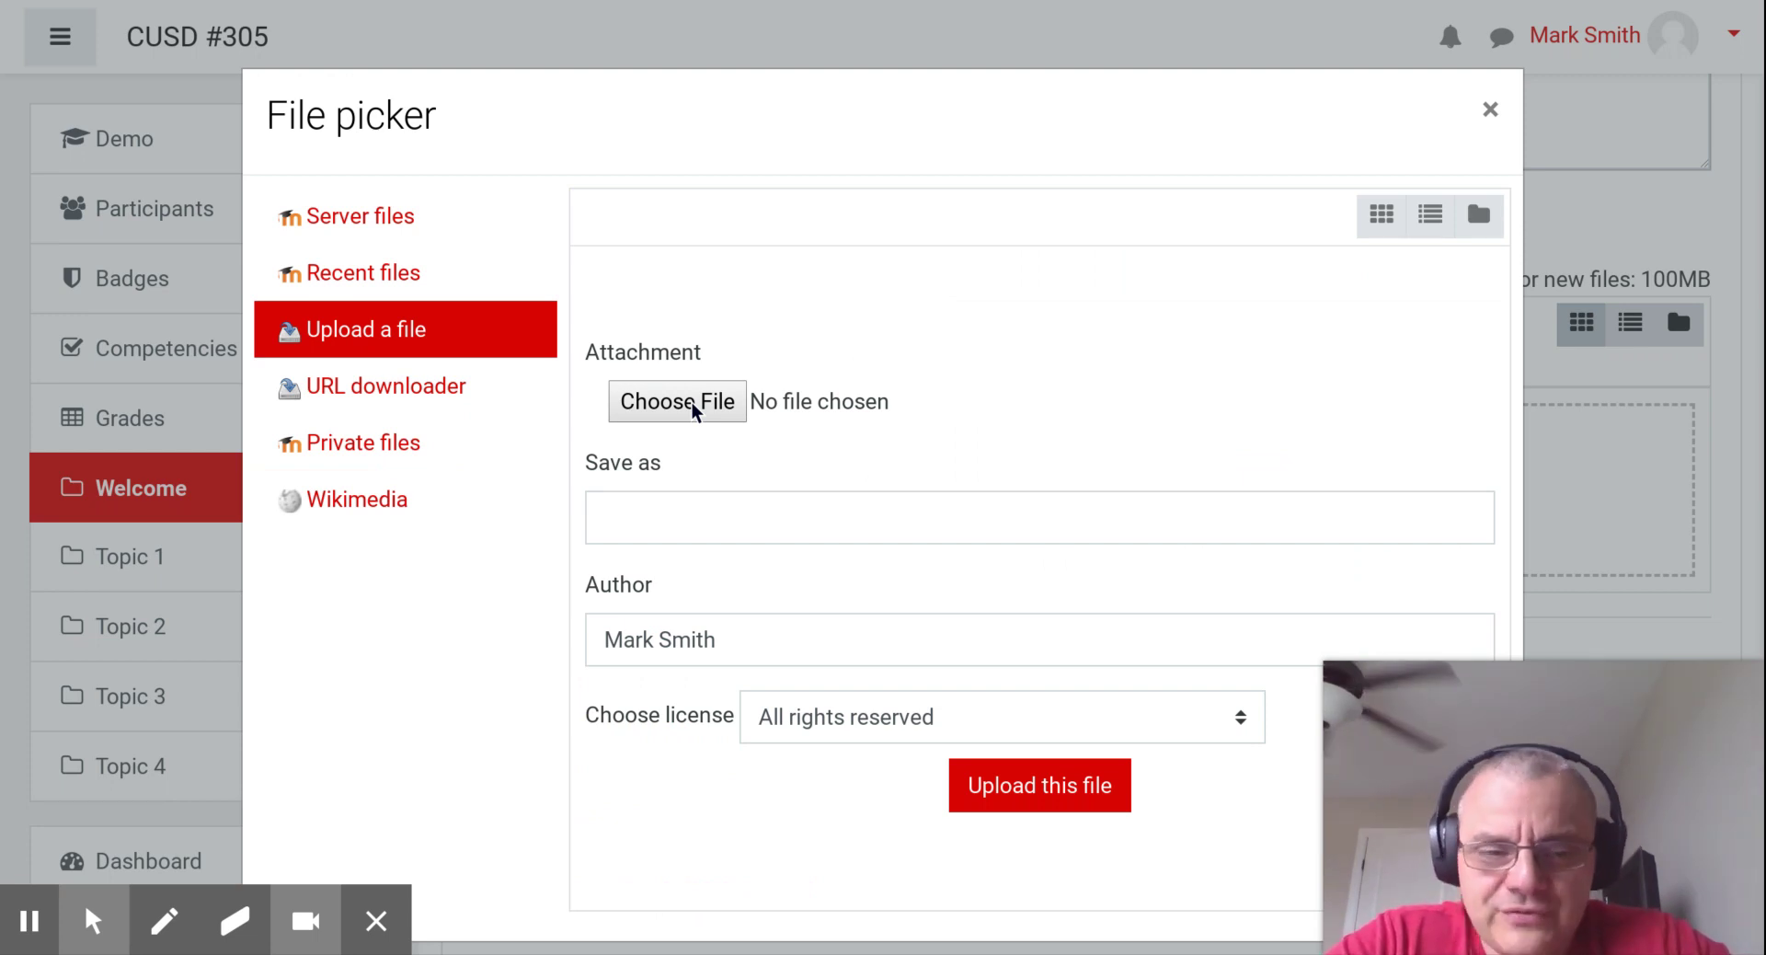
{"action": "key", "text": "Return"}
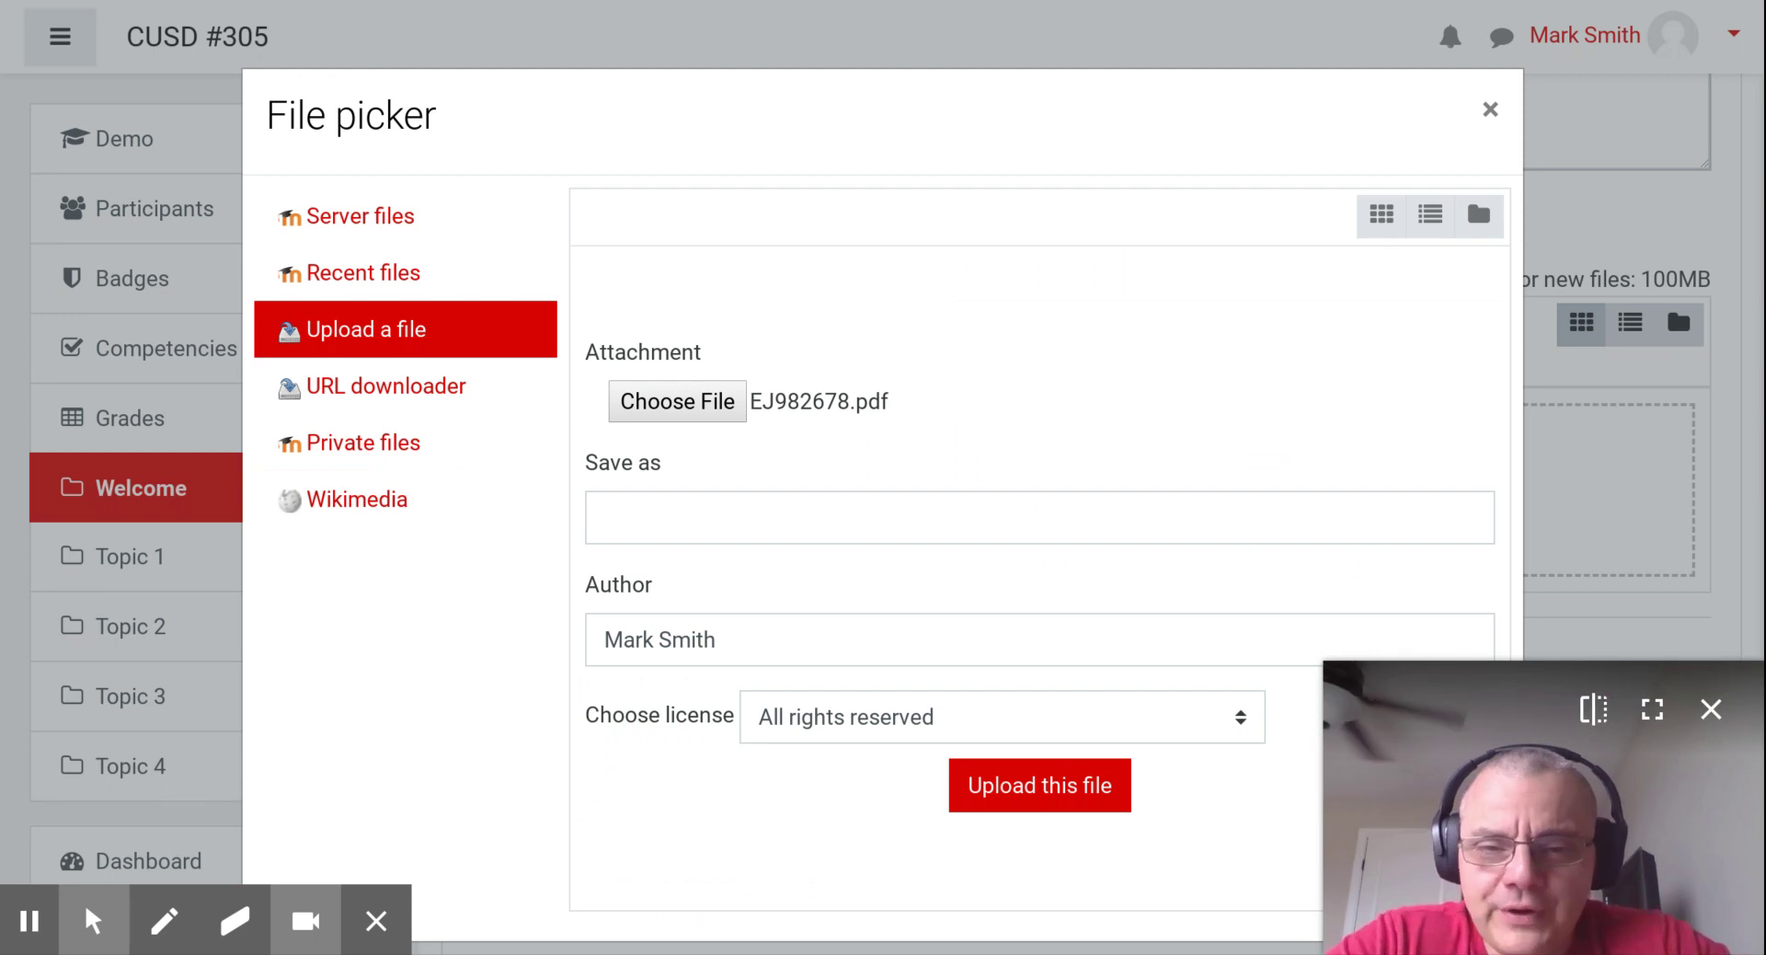
{"action": "left_click", "coordinate": [828, 513]}
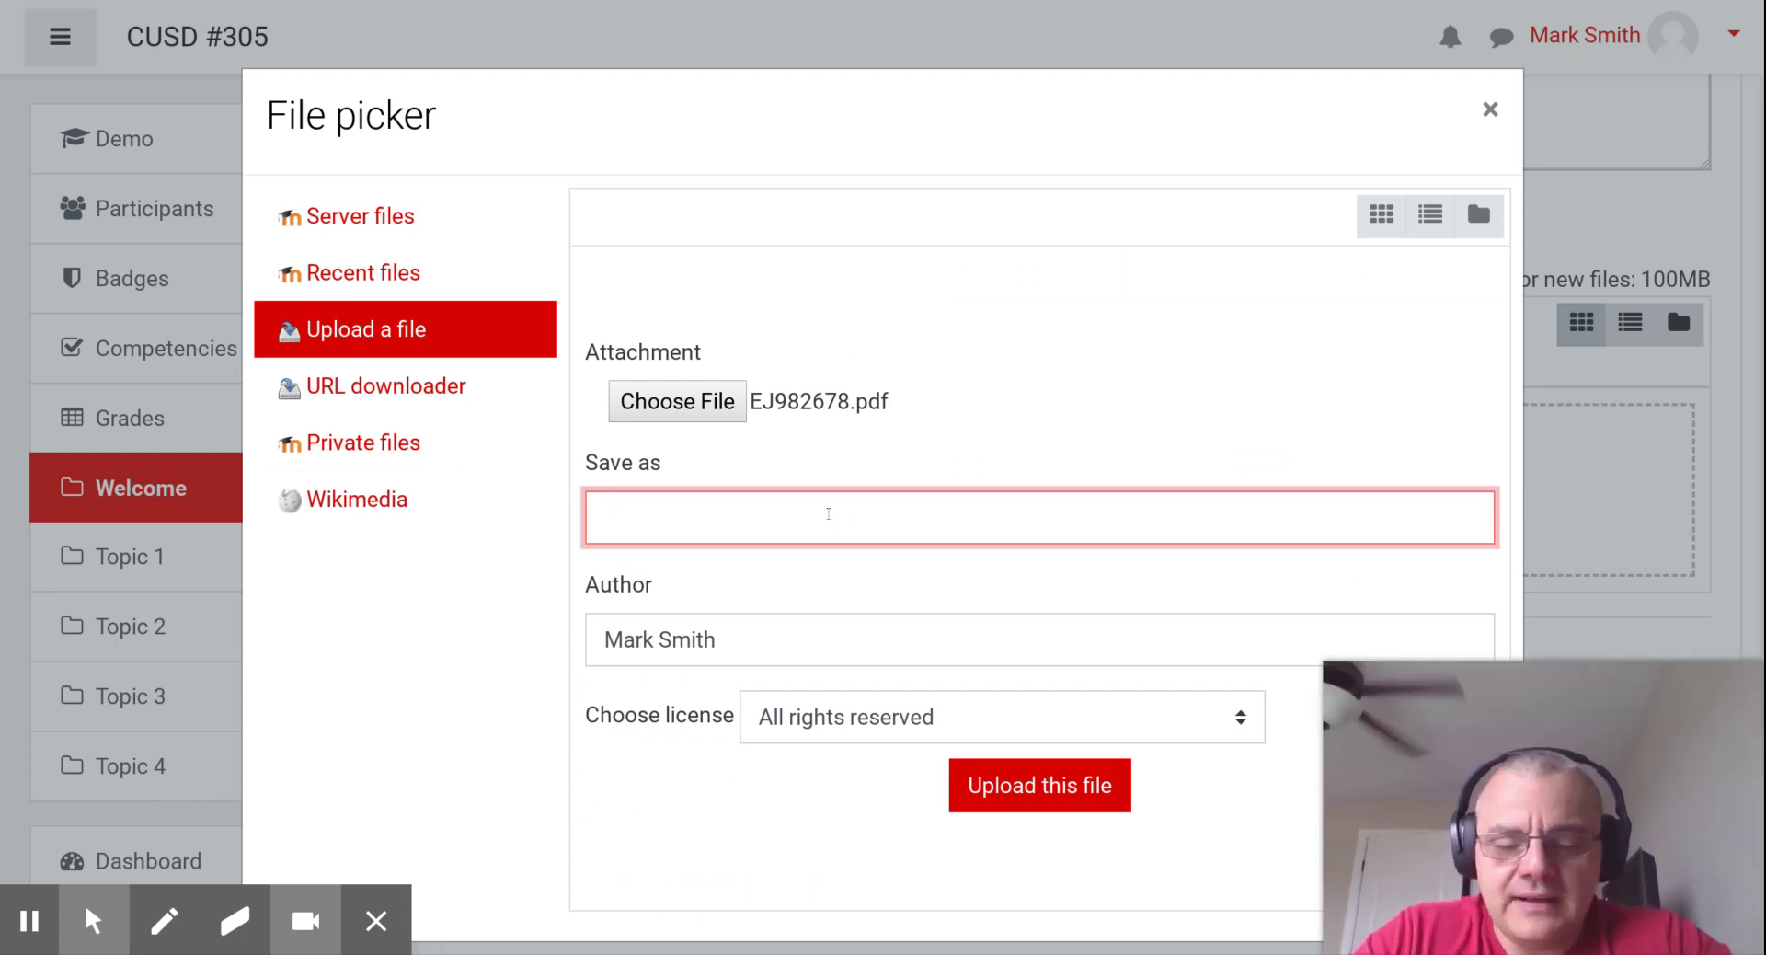
{"action": "type", "text": "Blended"}
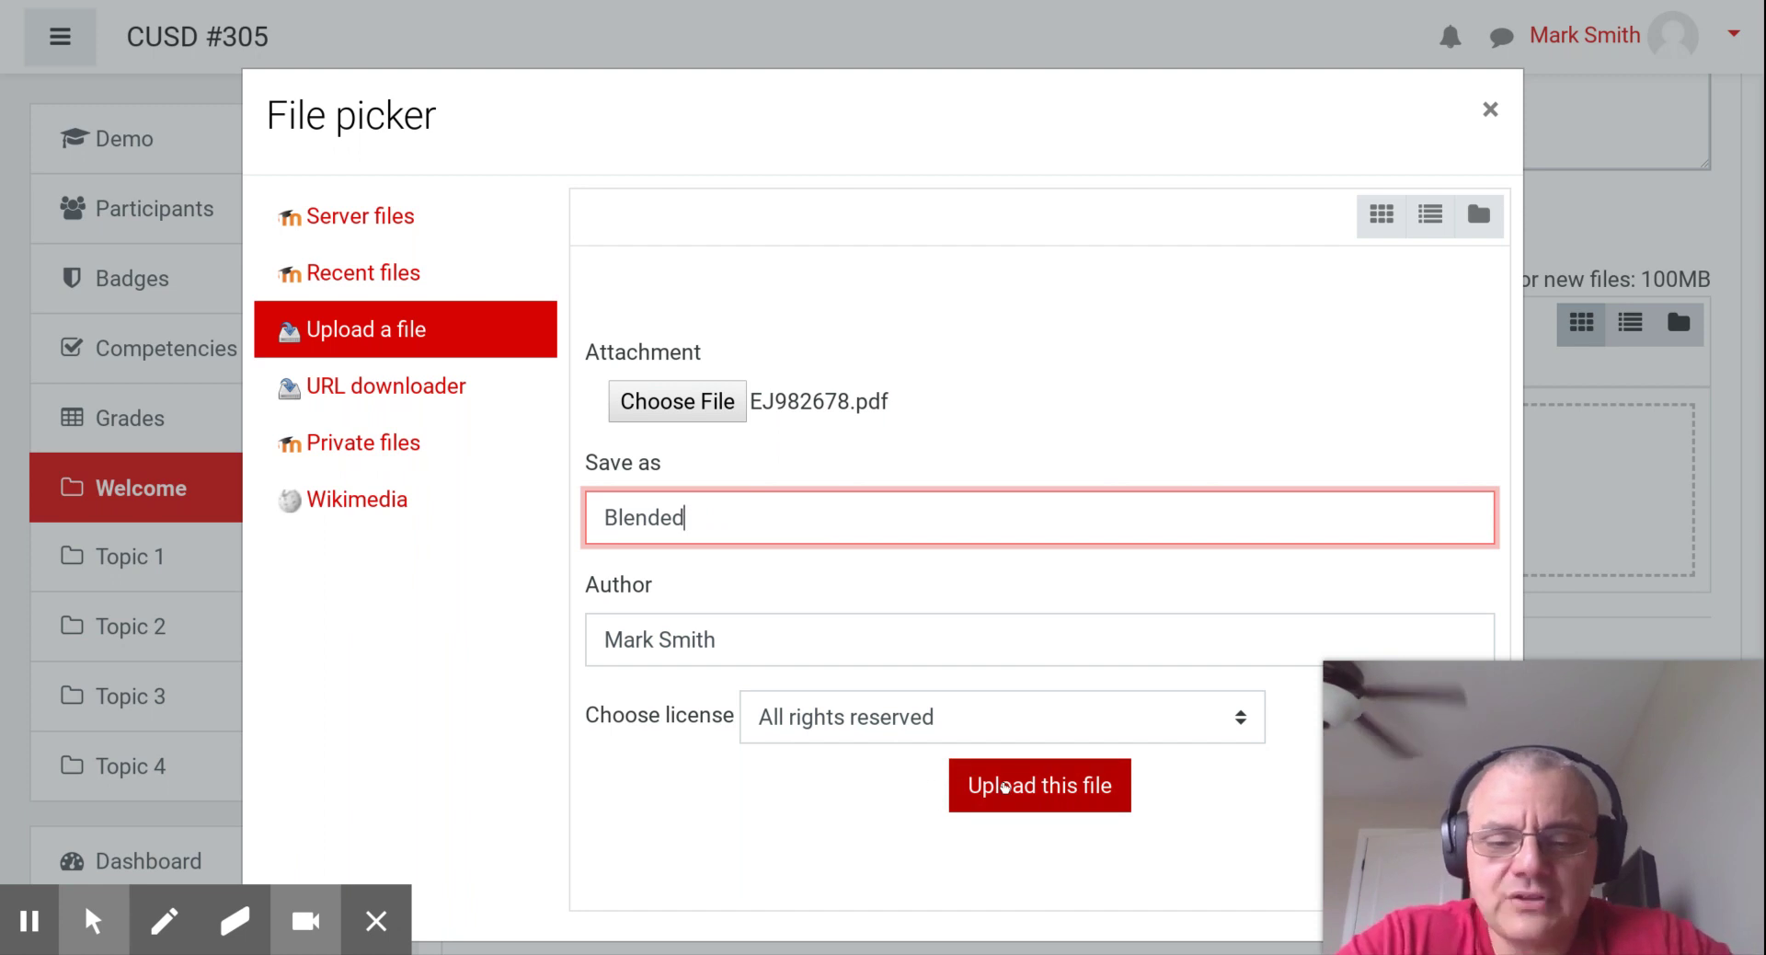
{"action": "left_click", "coordinate": [1005, 786]}
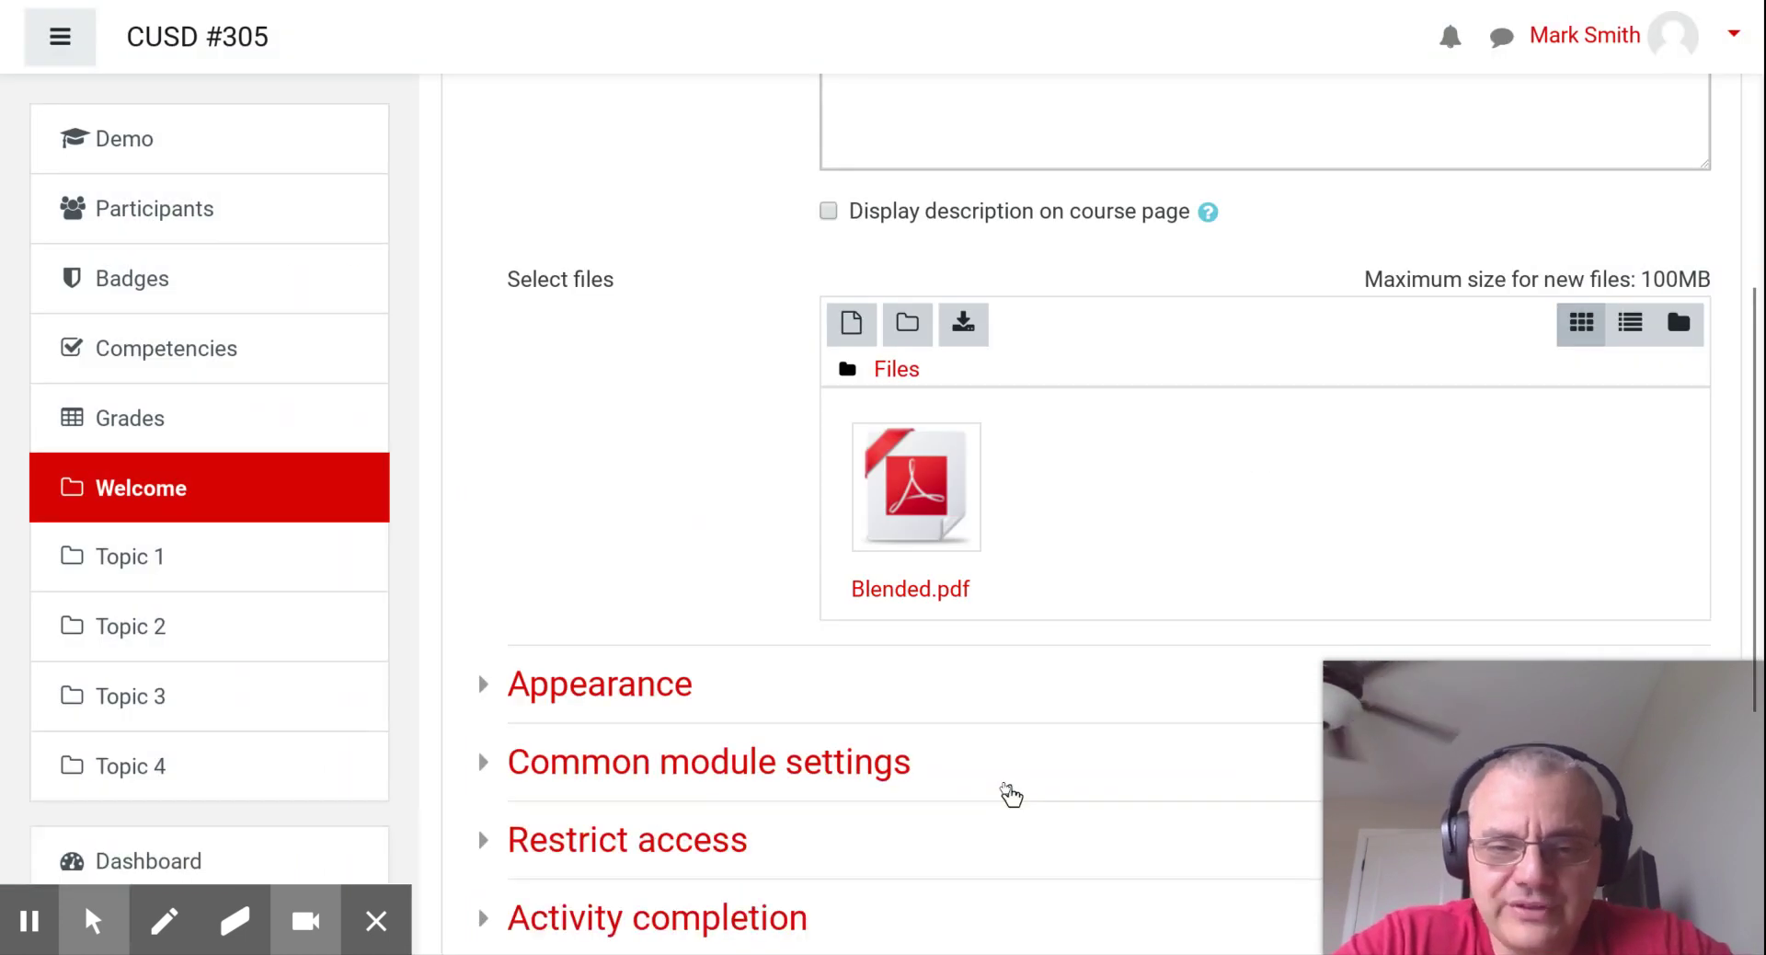
Step: Examine the resource's Appearance settings, including the Display choices and the size, type, date and description options
{"action": "scroll", "coordinate": [1010, 793], "scroll_direction": "down", "scroll_amount": 4}
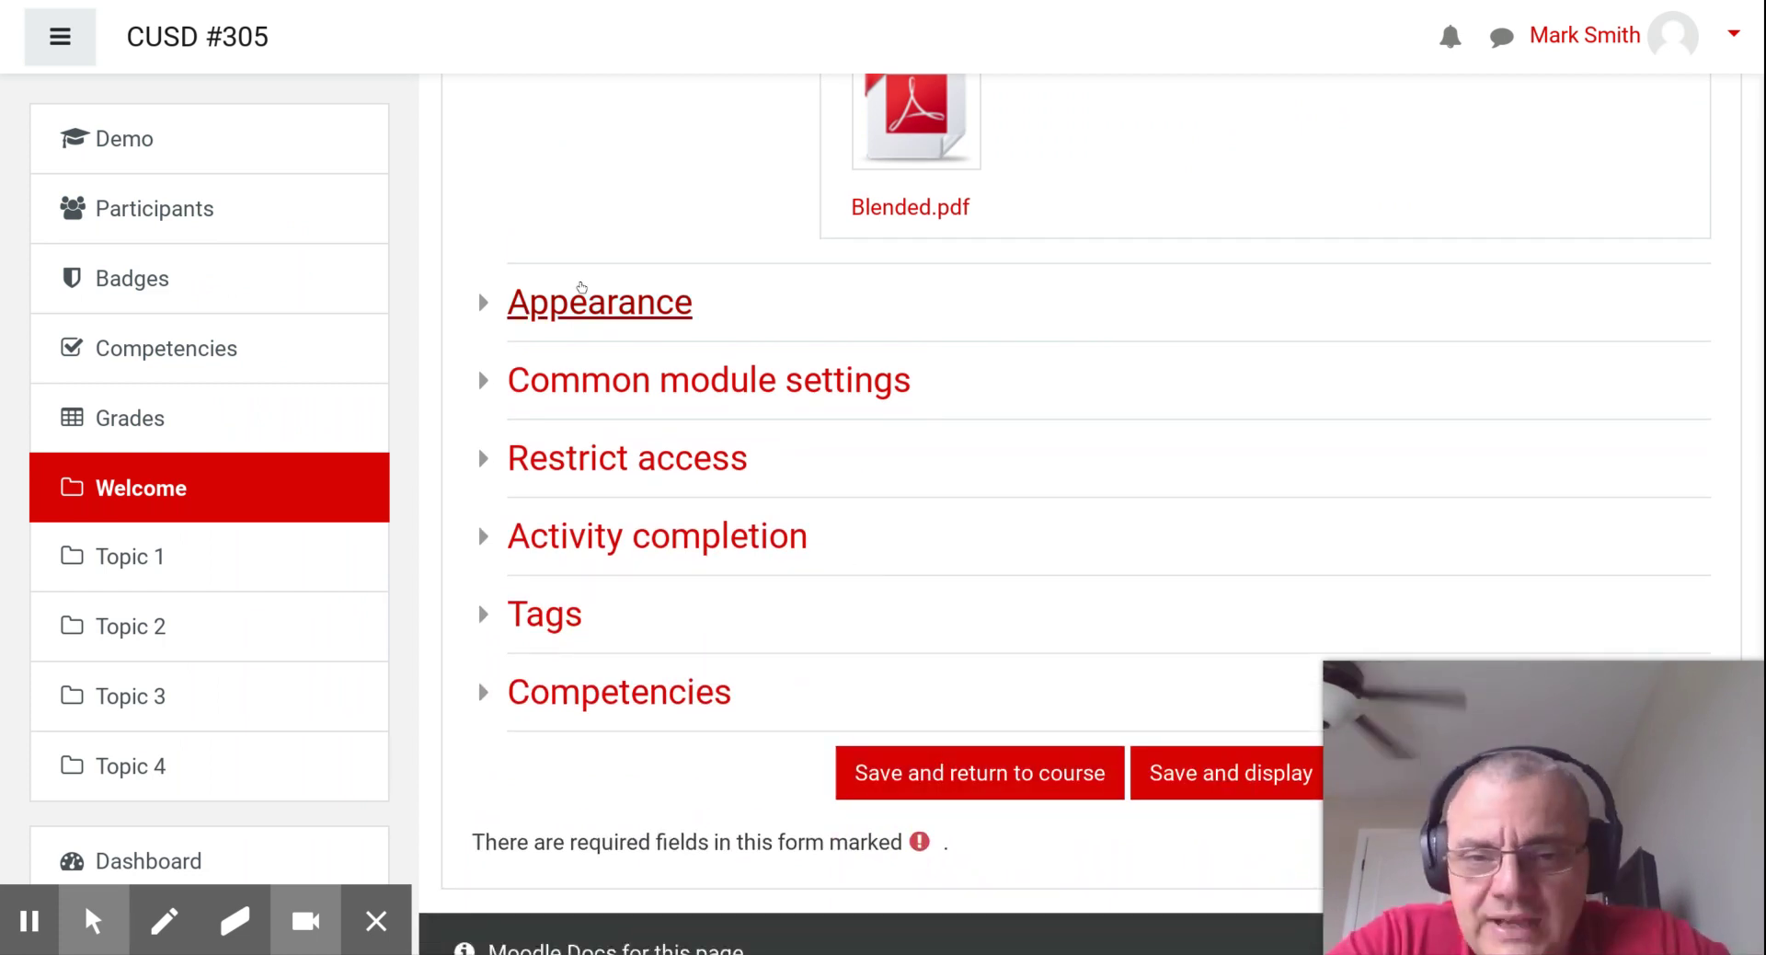
{"action": "left_click", "coordinate": [582, 288]}
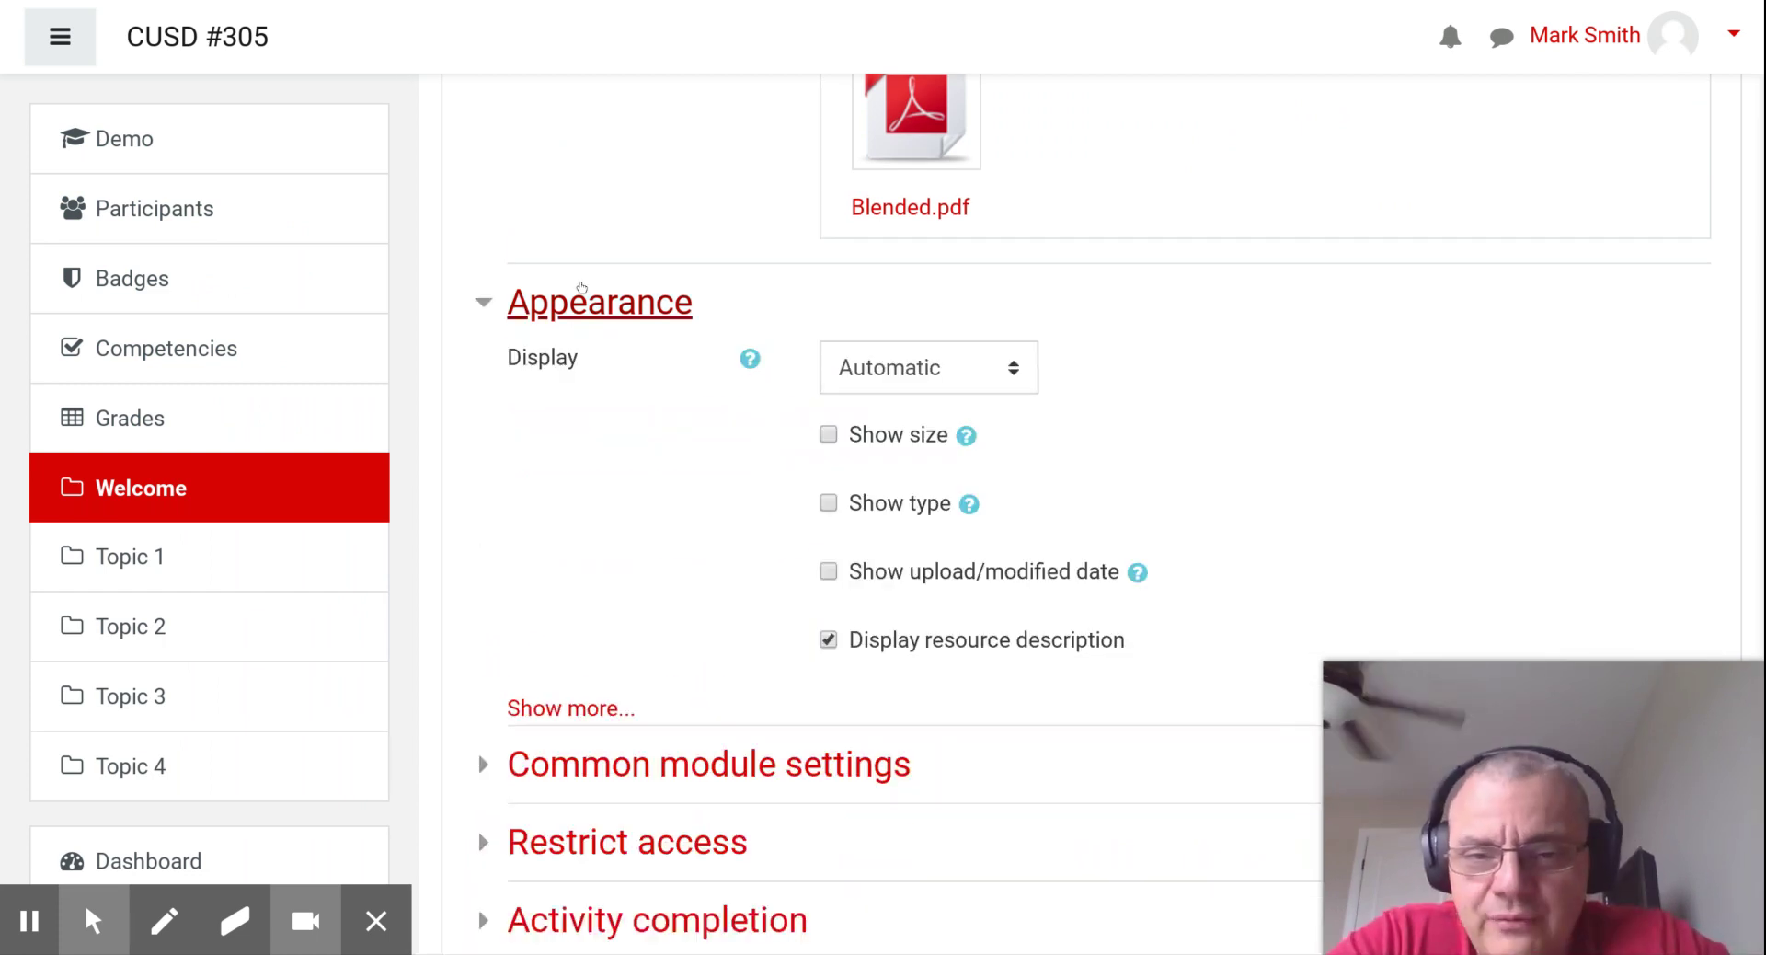
{"action": "left_click", "coordinate": [939, 377]}
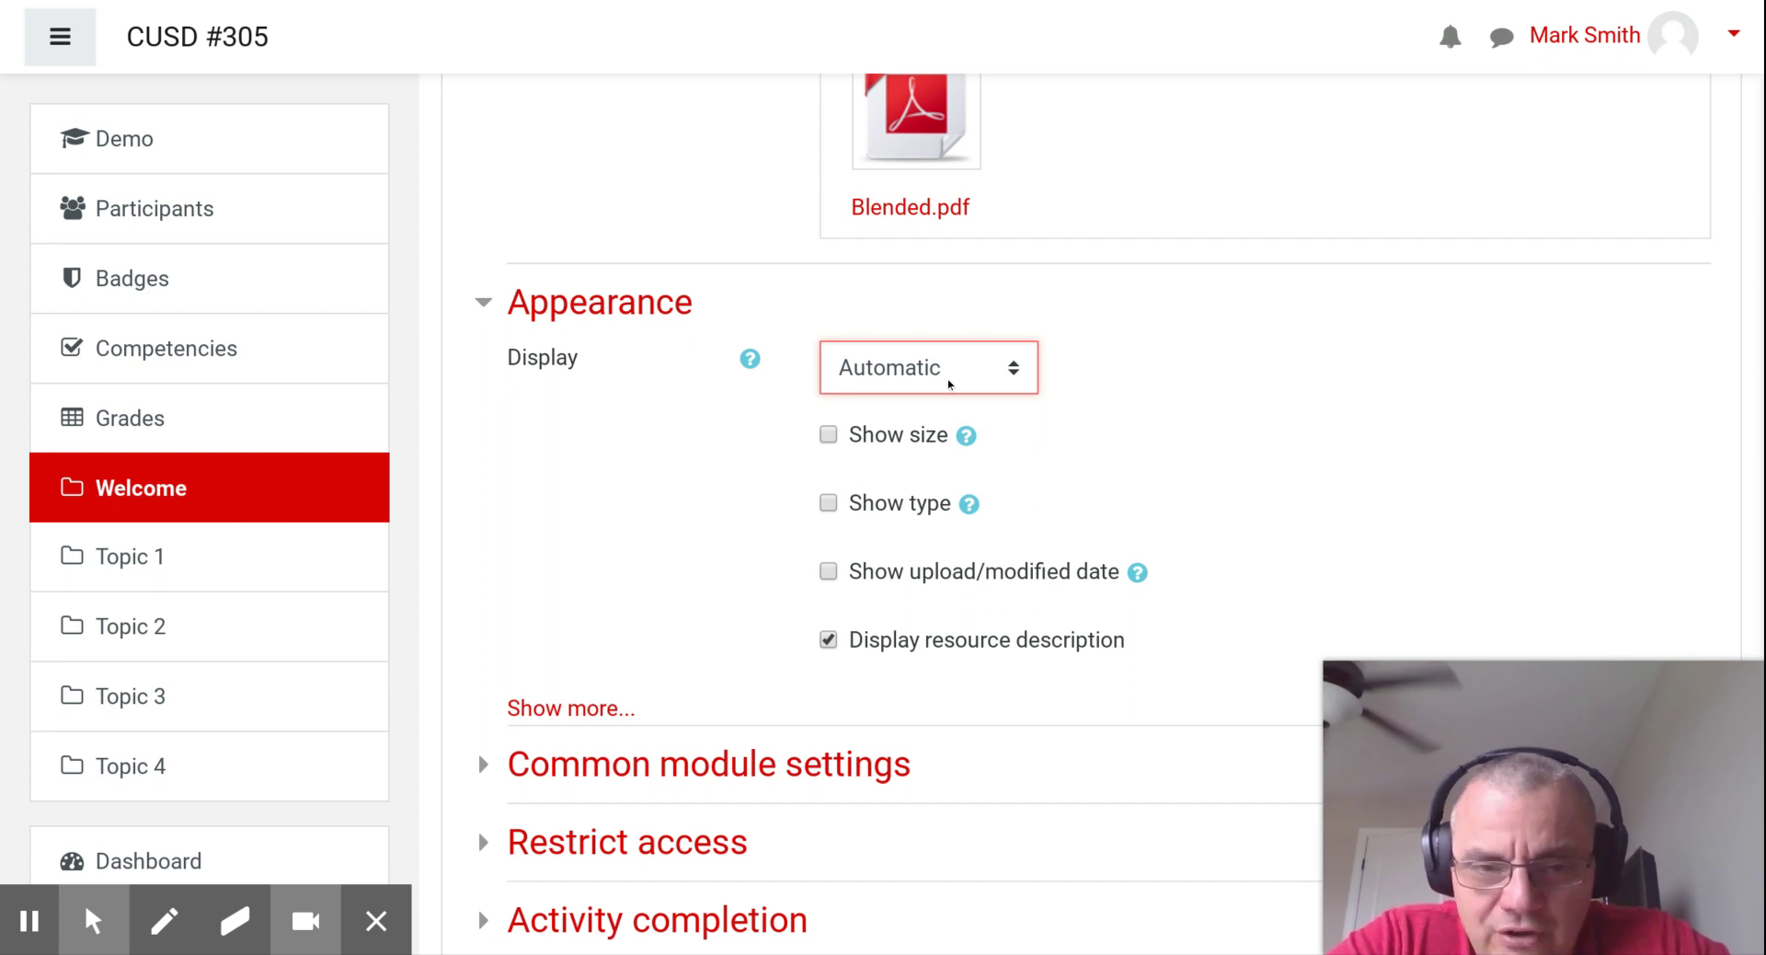
{"action": "scroll", "coordinate": [925, 377], "scroll_direction": "down", "scroll_amount": 2}
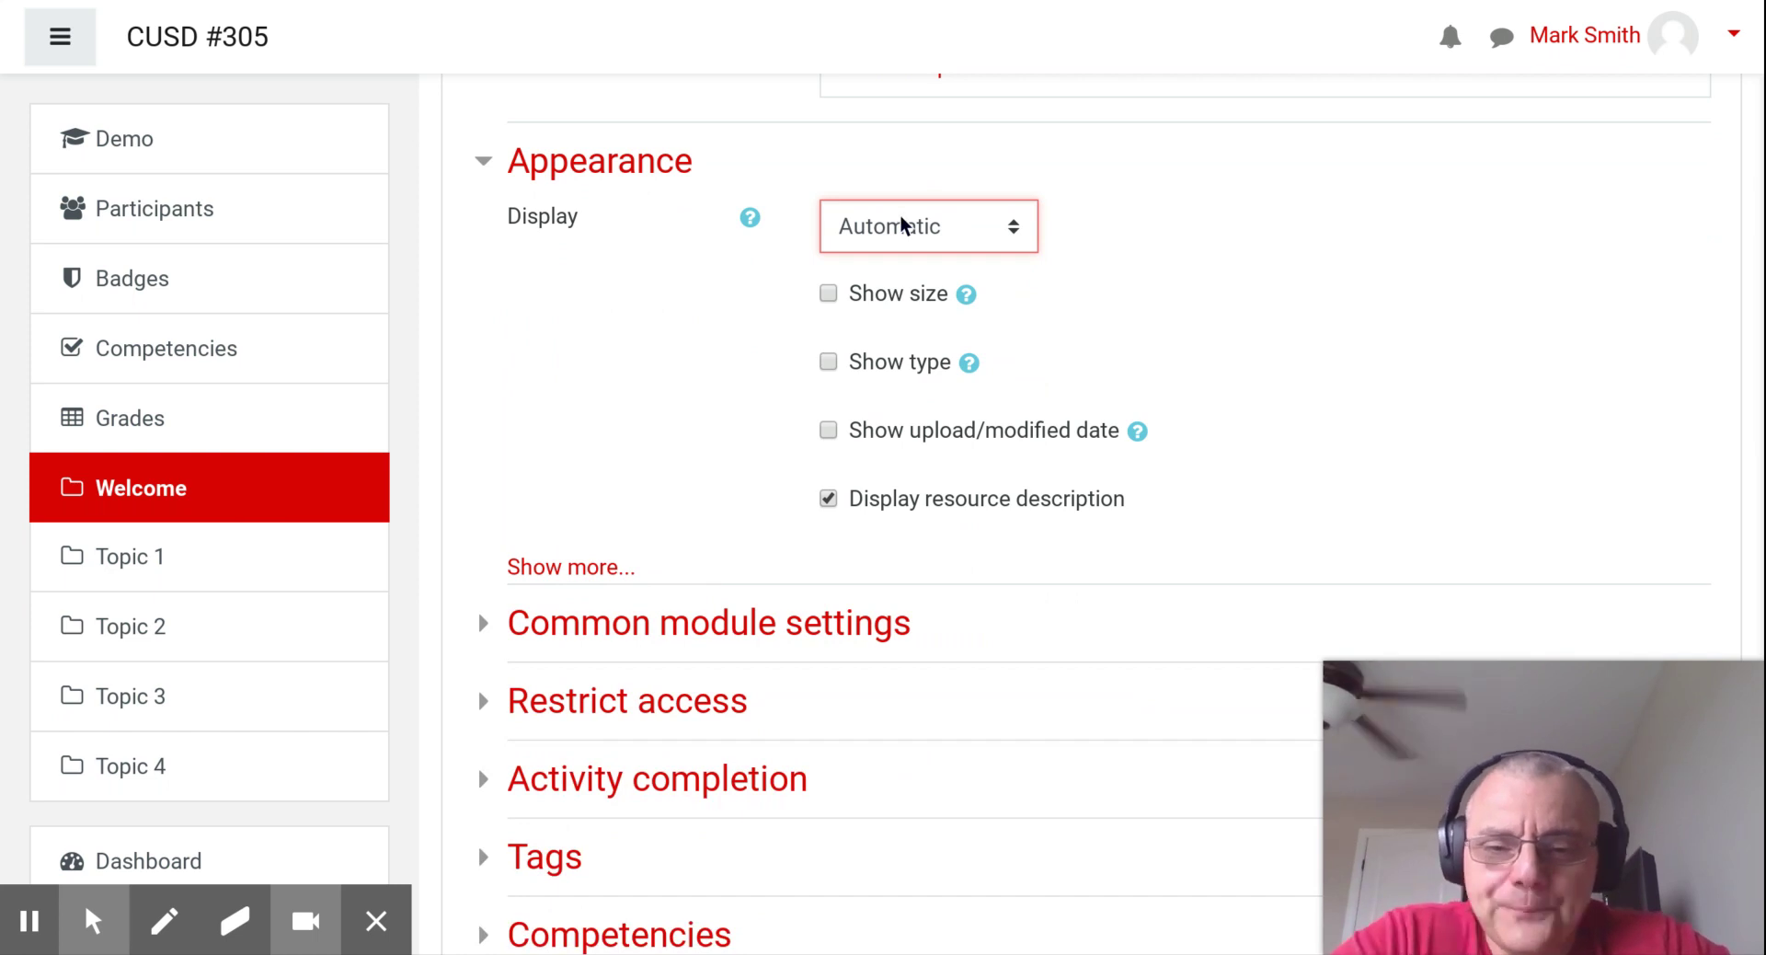
{"action": "scroll", "coordinate": [901, 225], "scroll_direction": "down", "scroll_amount": 2}
{"action": "scroll", "coordinate": [901, 224], "scroll_direction": "up", "scroll_amount": 1}
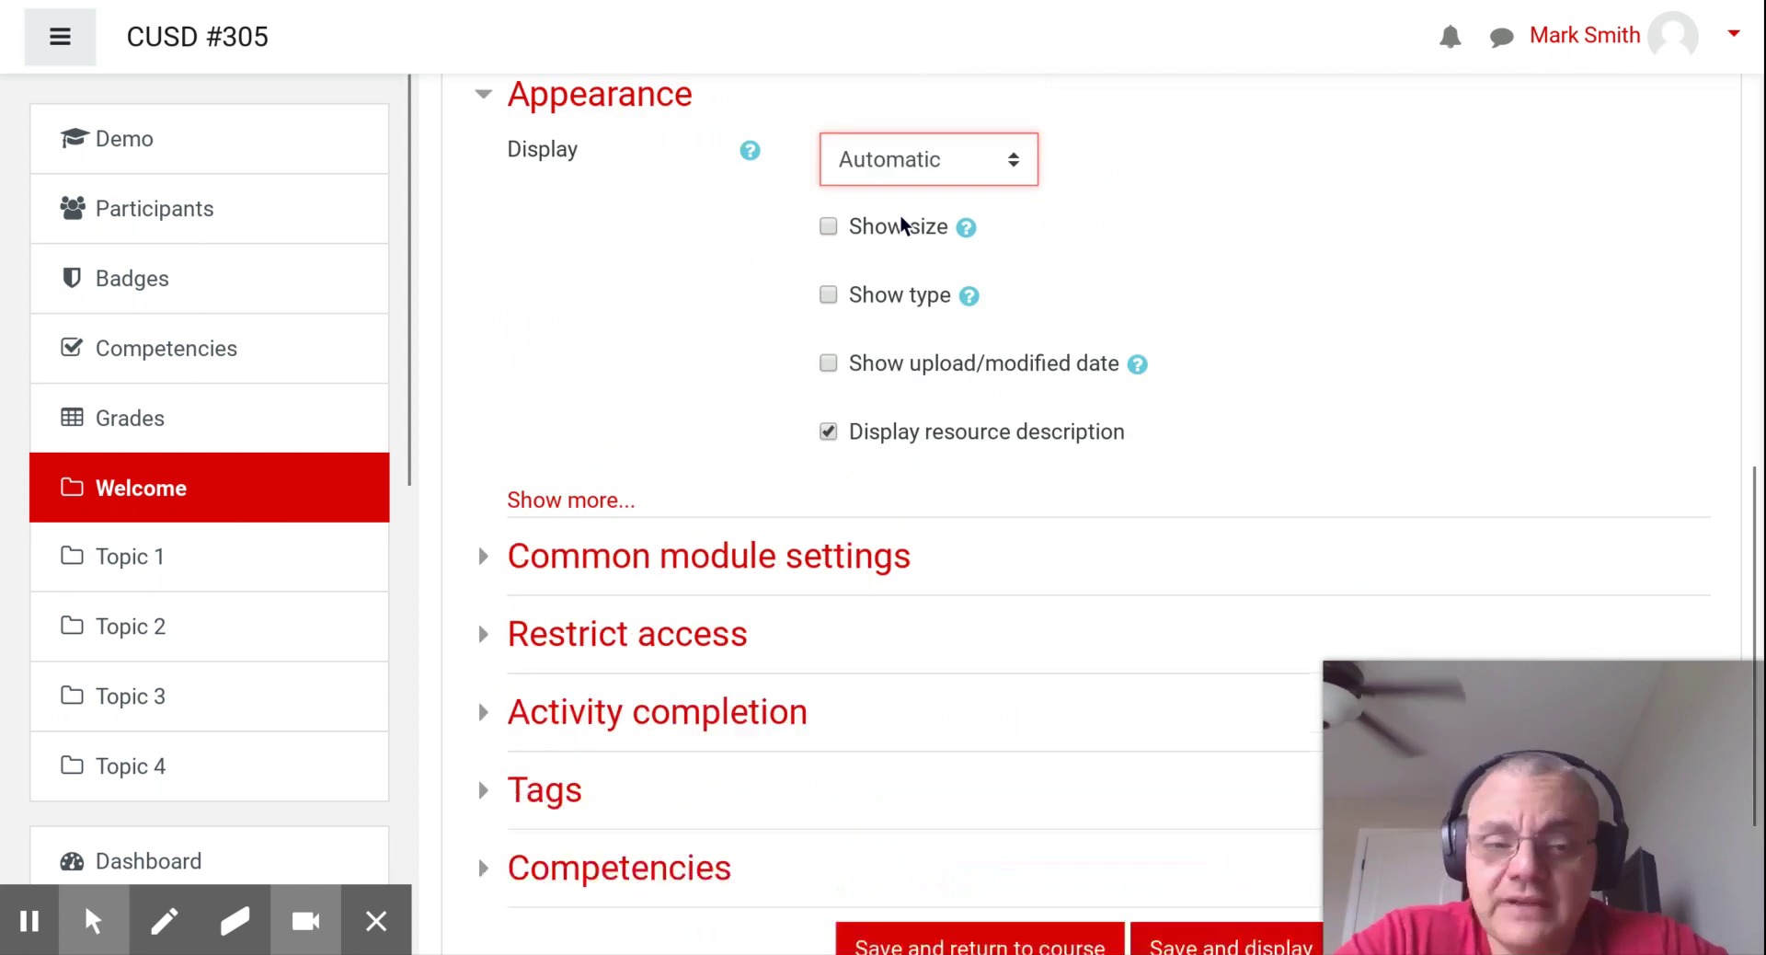
{"action": "scroll", "coordinate": [902, 225], "scroll_direction": "up", "scroll_amount": 2}
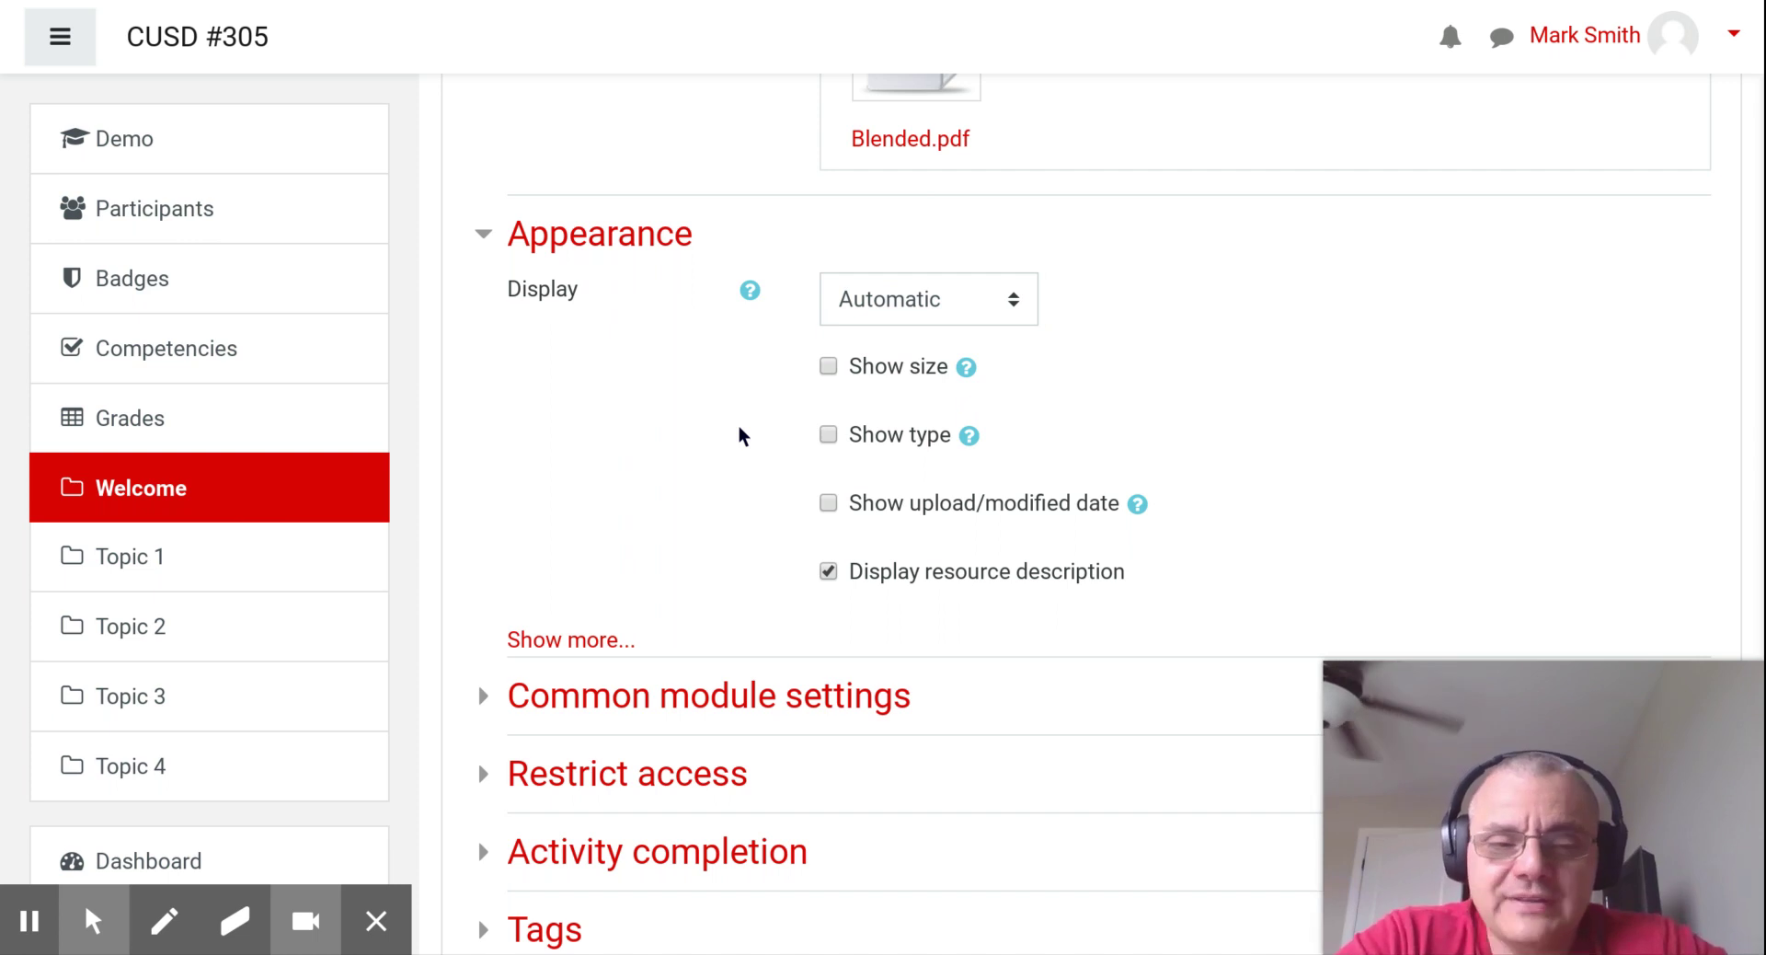
{"action": "scroll", "coordinate": [743, 435], "scroll_direction": "down", "scroll_amount": 2}
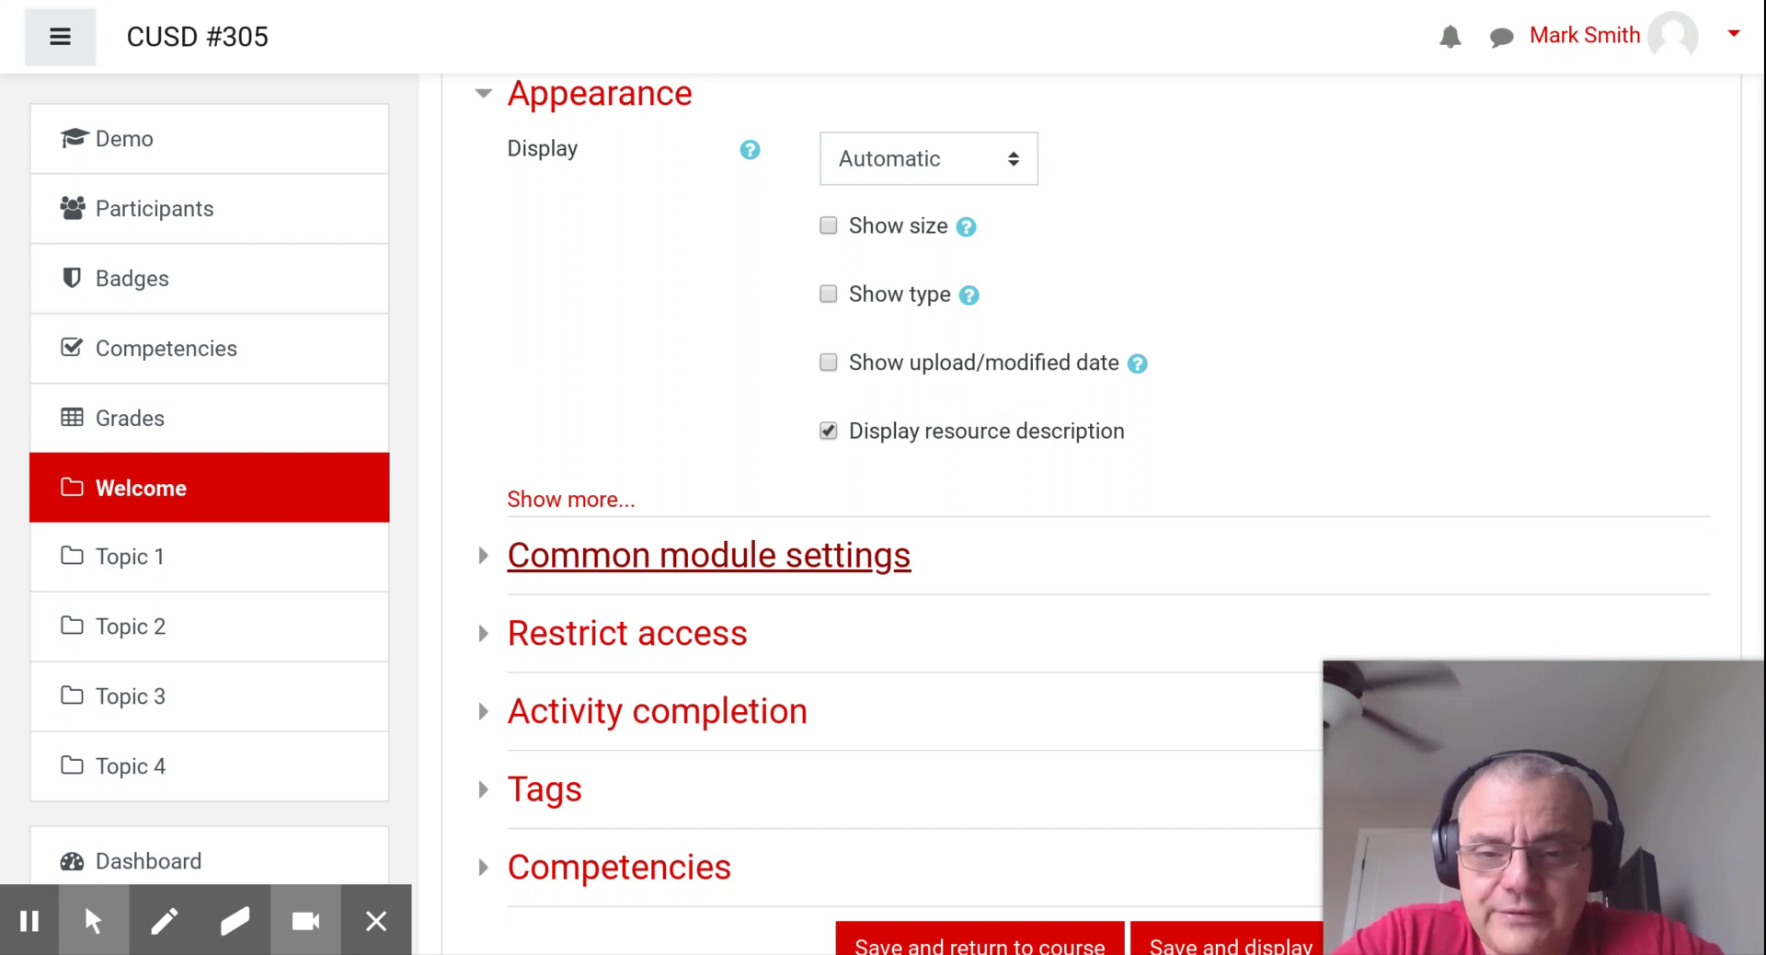
Step: Set the resource's completion tracking to "Show activity as complete when conditions are met"
{"action": "scroll", "coordinate": [606, 565], "scroll_direction": "down", "scroll_amount": 2}
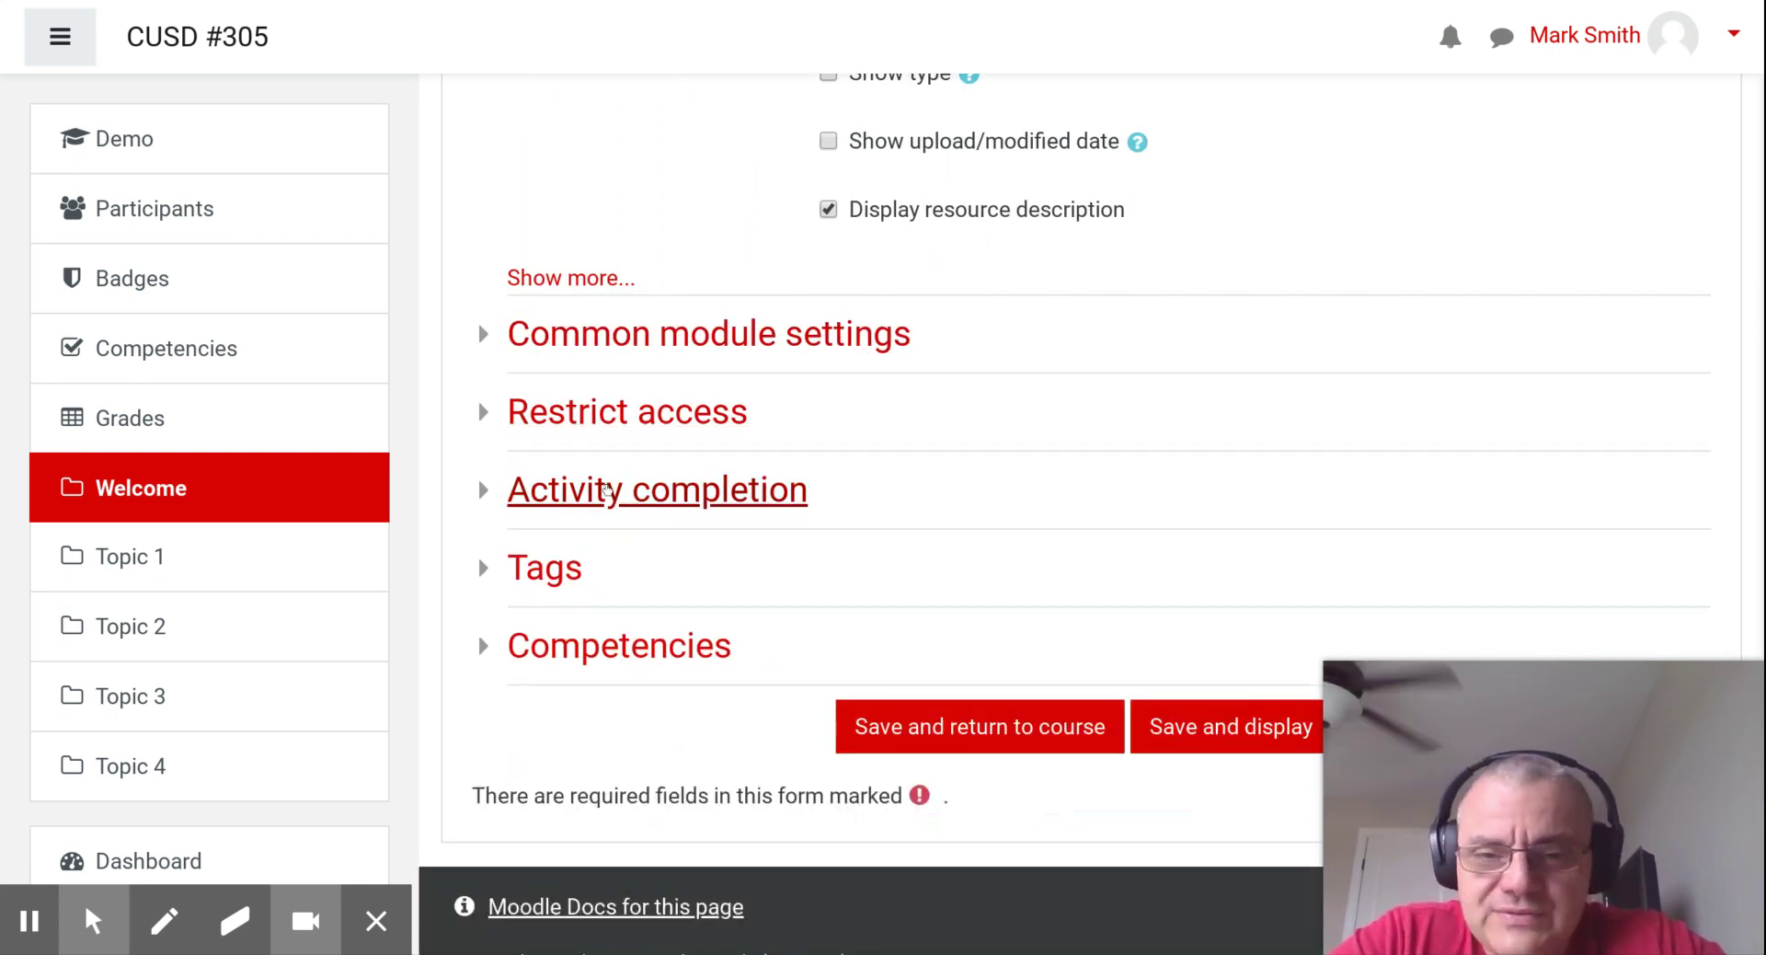
{"action": "left_click", "coordinate": [606, 489]}
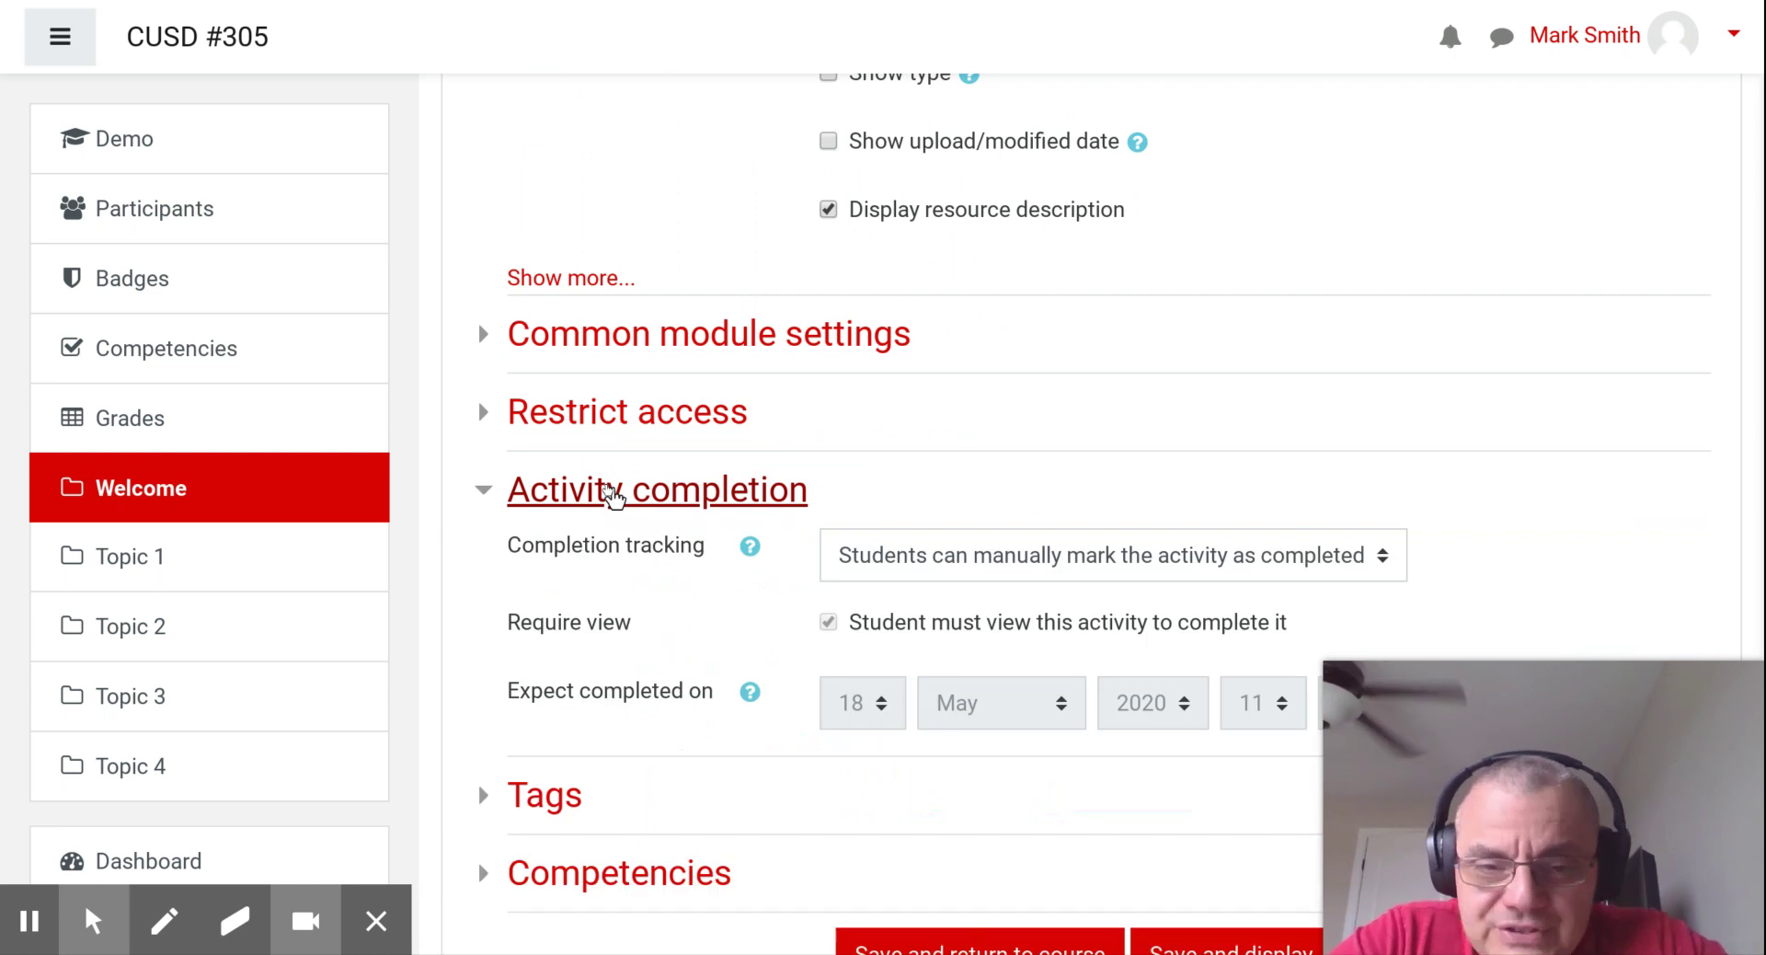
{"action": "scroll", "coordinate": [927, 552], "scroll_direction": "down", "scroll_amount": 2}
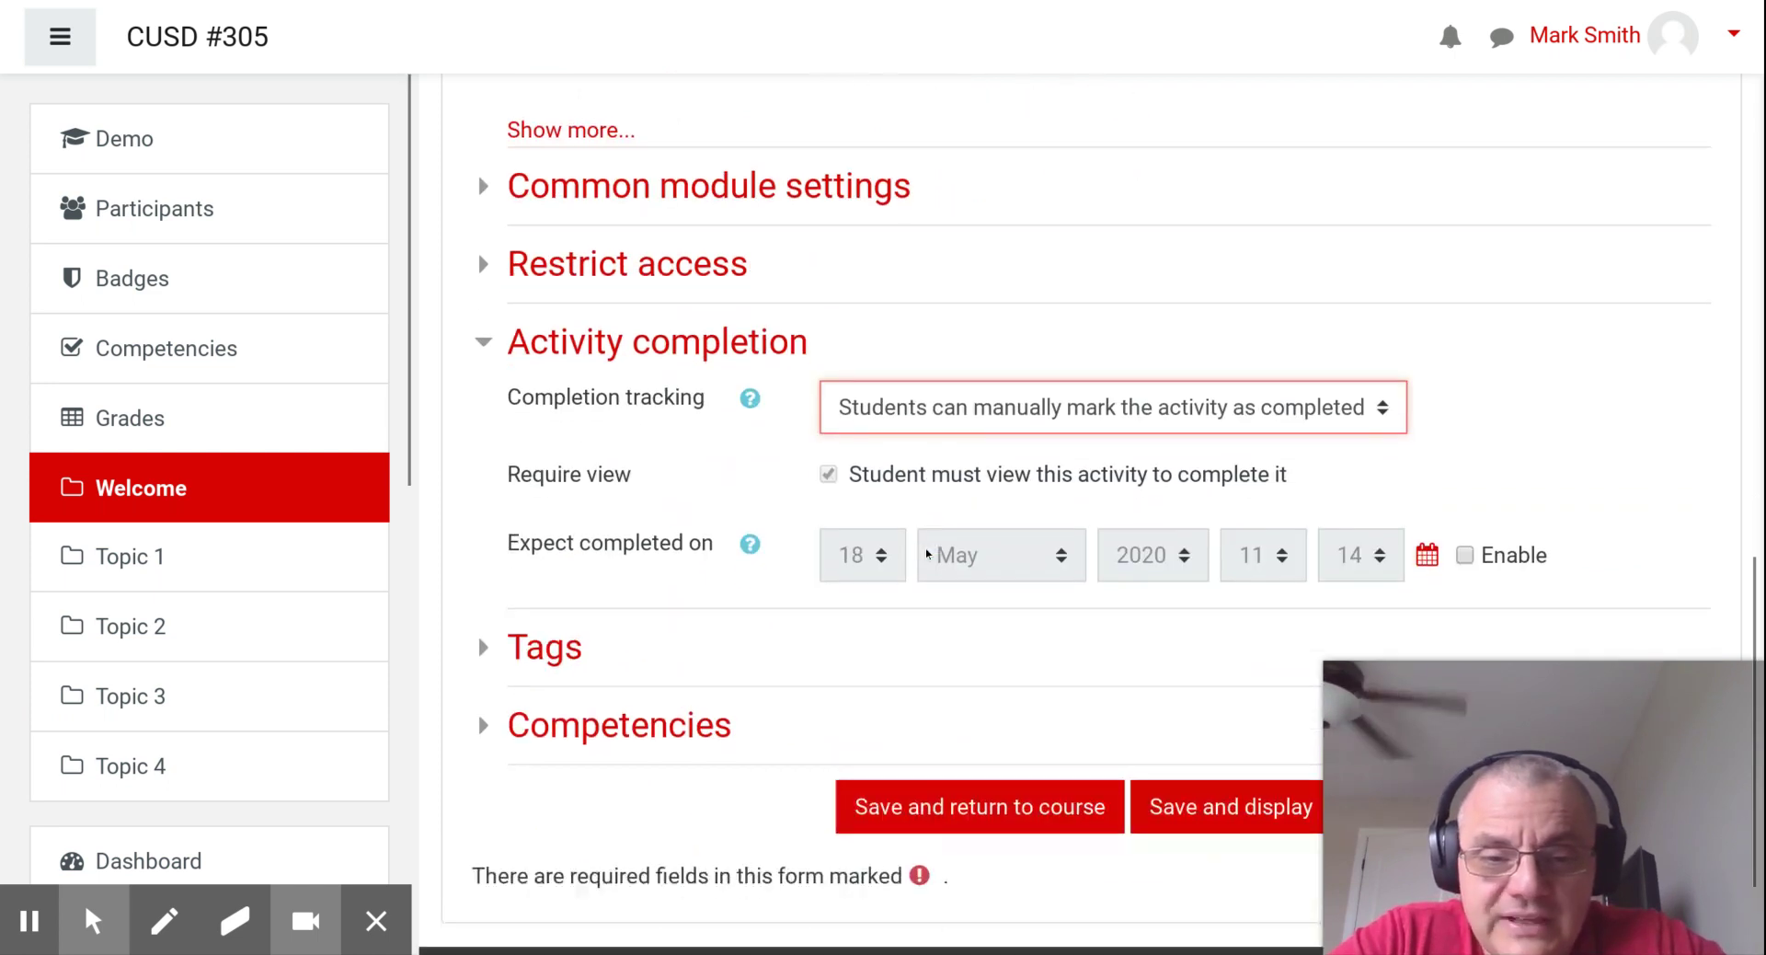
{"action": "left_click", "coordinate": [931, 419]}
{"action": "left_click", "coordinate": [917, 530]}
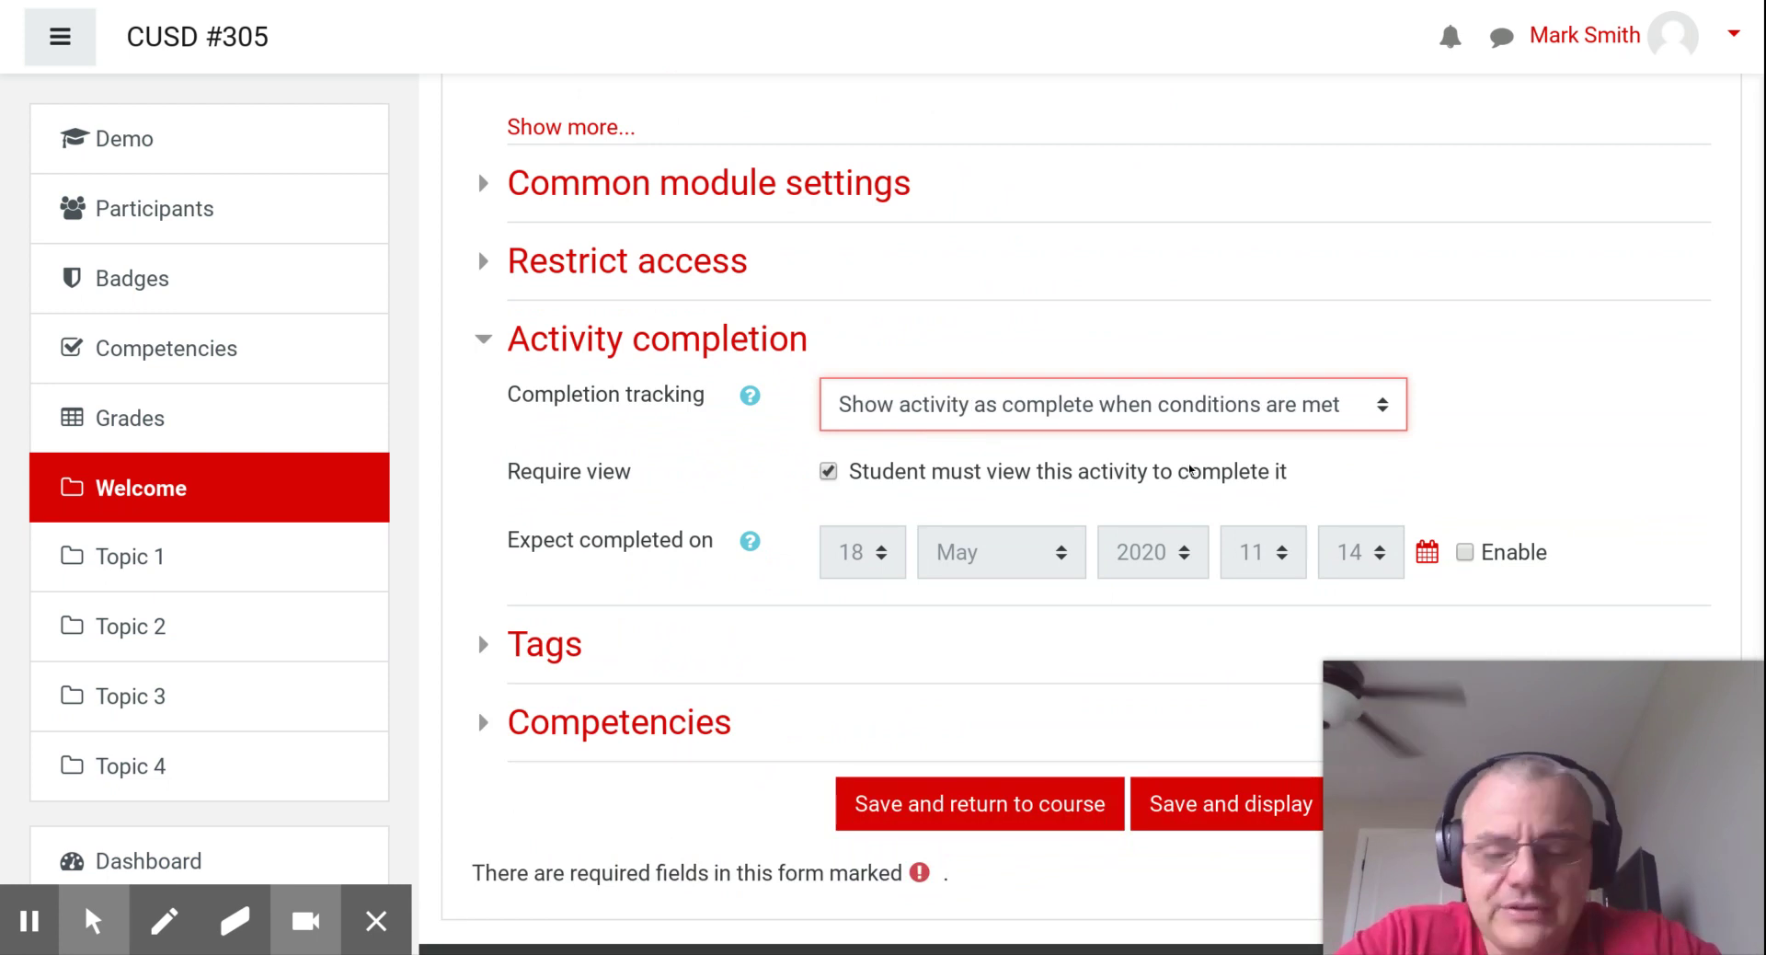
{"action": "scroll", "coordinate": [1189, 471], "scroll_direction": "down", "scroll_amount": 3}
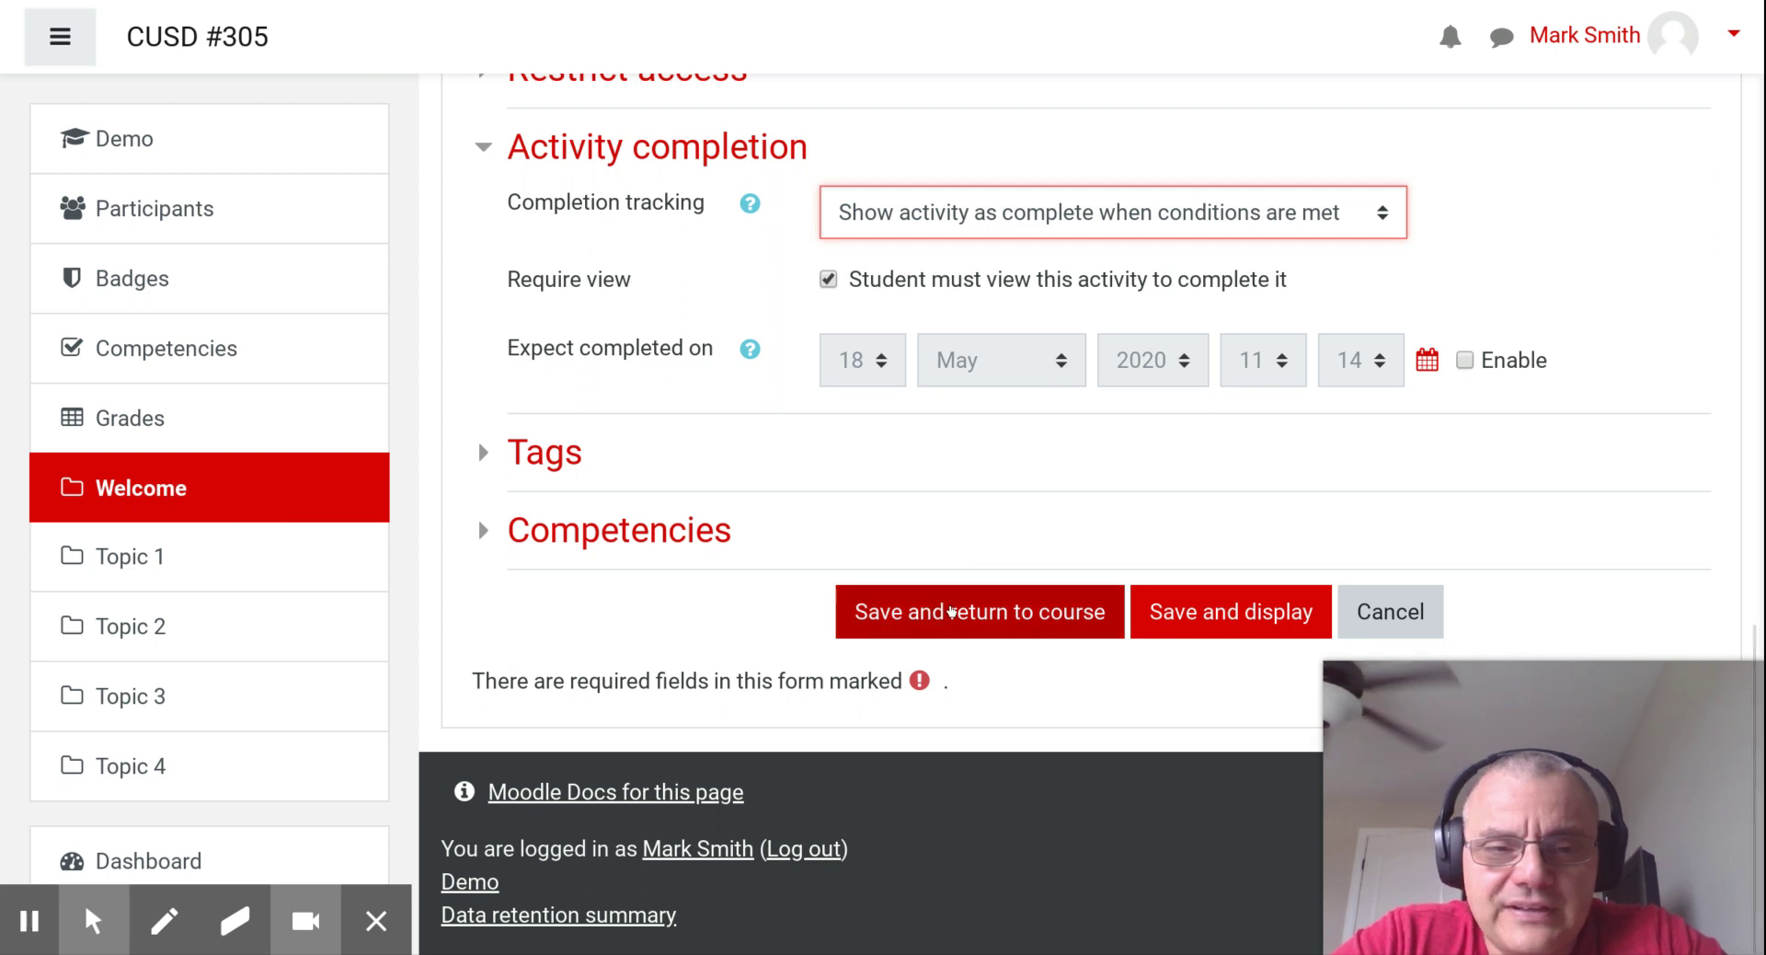
Step: Save the file resource and return to the course page, showing it in the Welcome section
{"action": "left_click", "coordinate": [953, 613]}
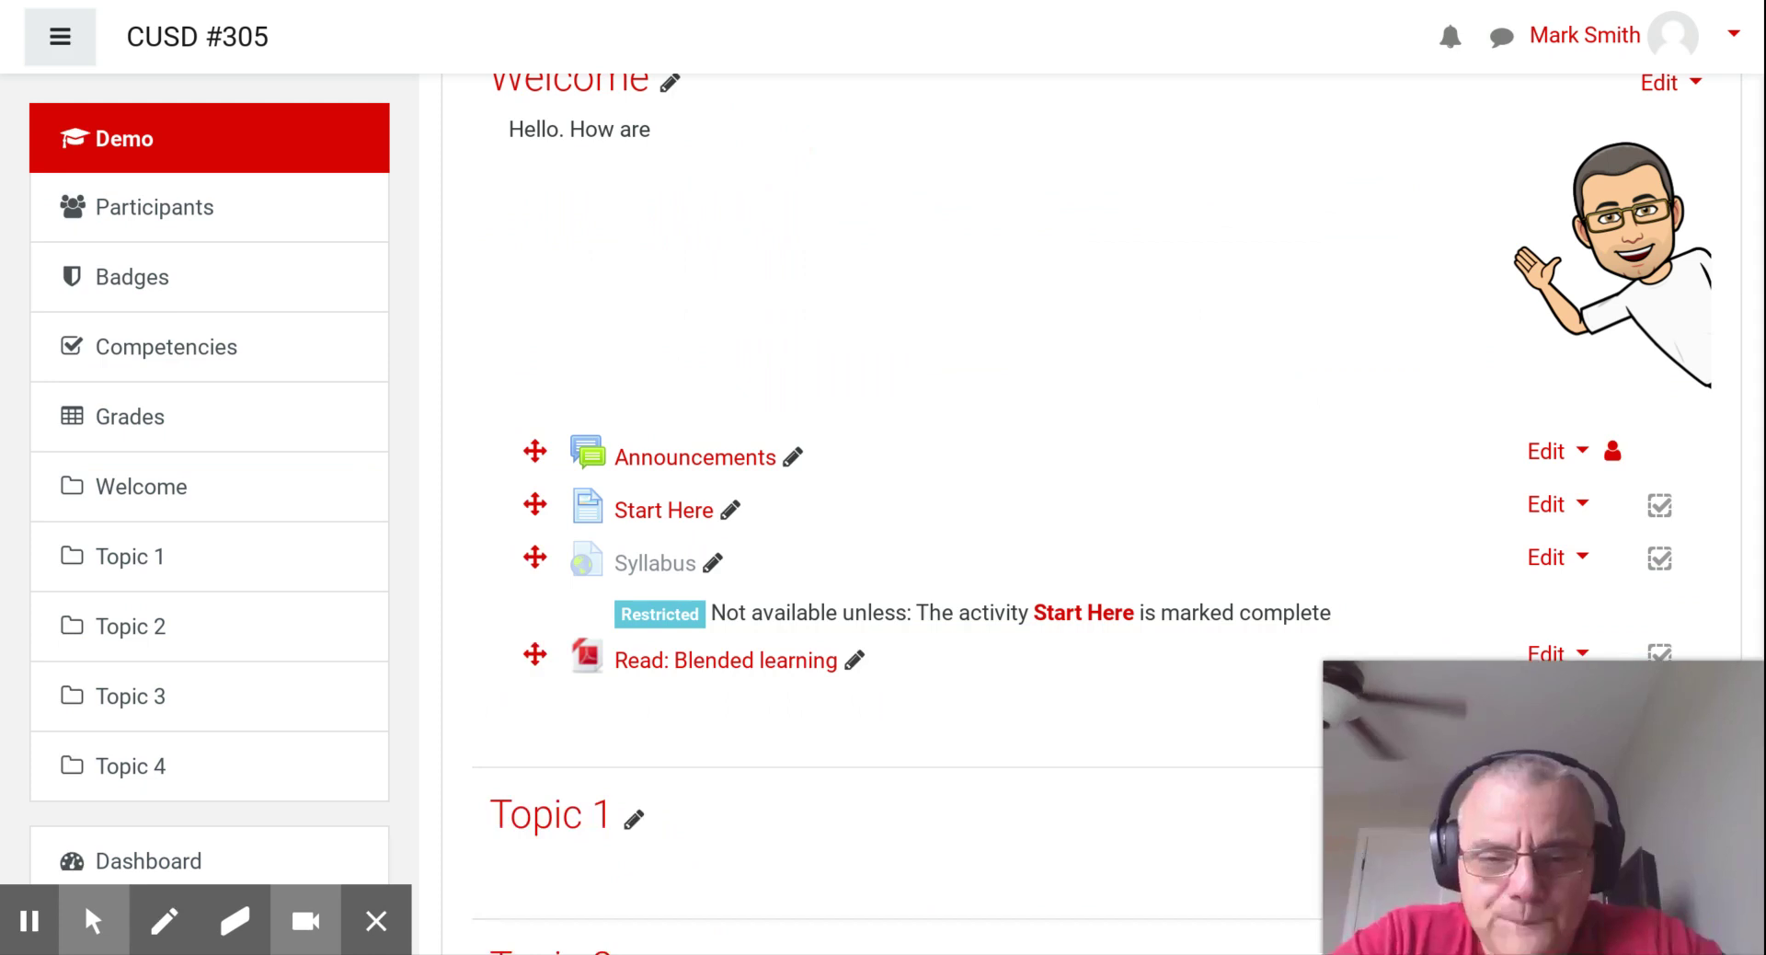
{"action": "scroll", "coordinate": [953, 613], "scroll_direction": "down", "scroll_amount": 1}
{"action": "scroll", "coordinate": [953, 613], "scroll_direction": "up", "scroll_amount": 3}
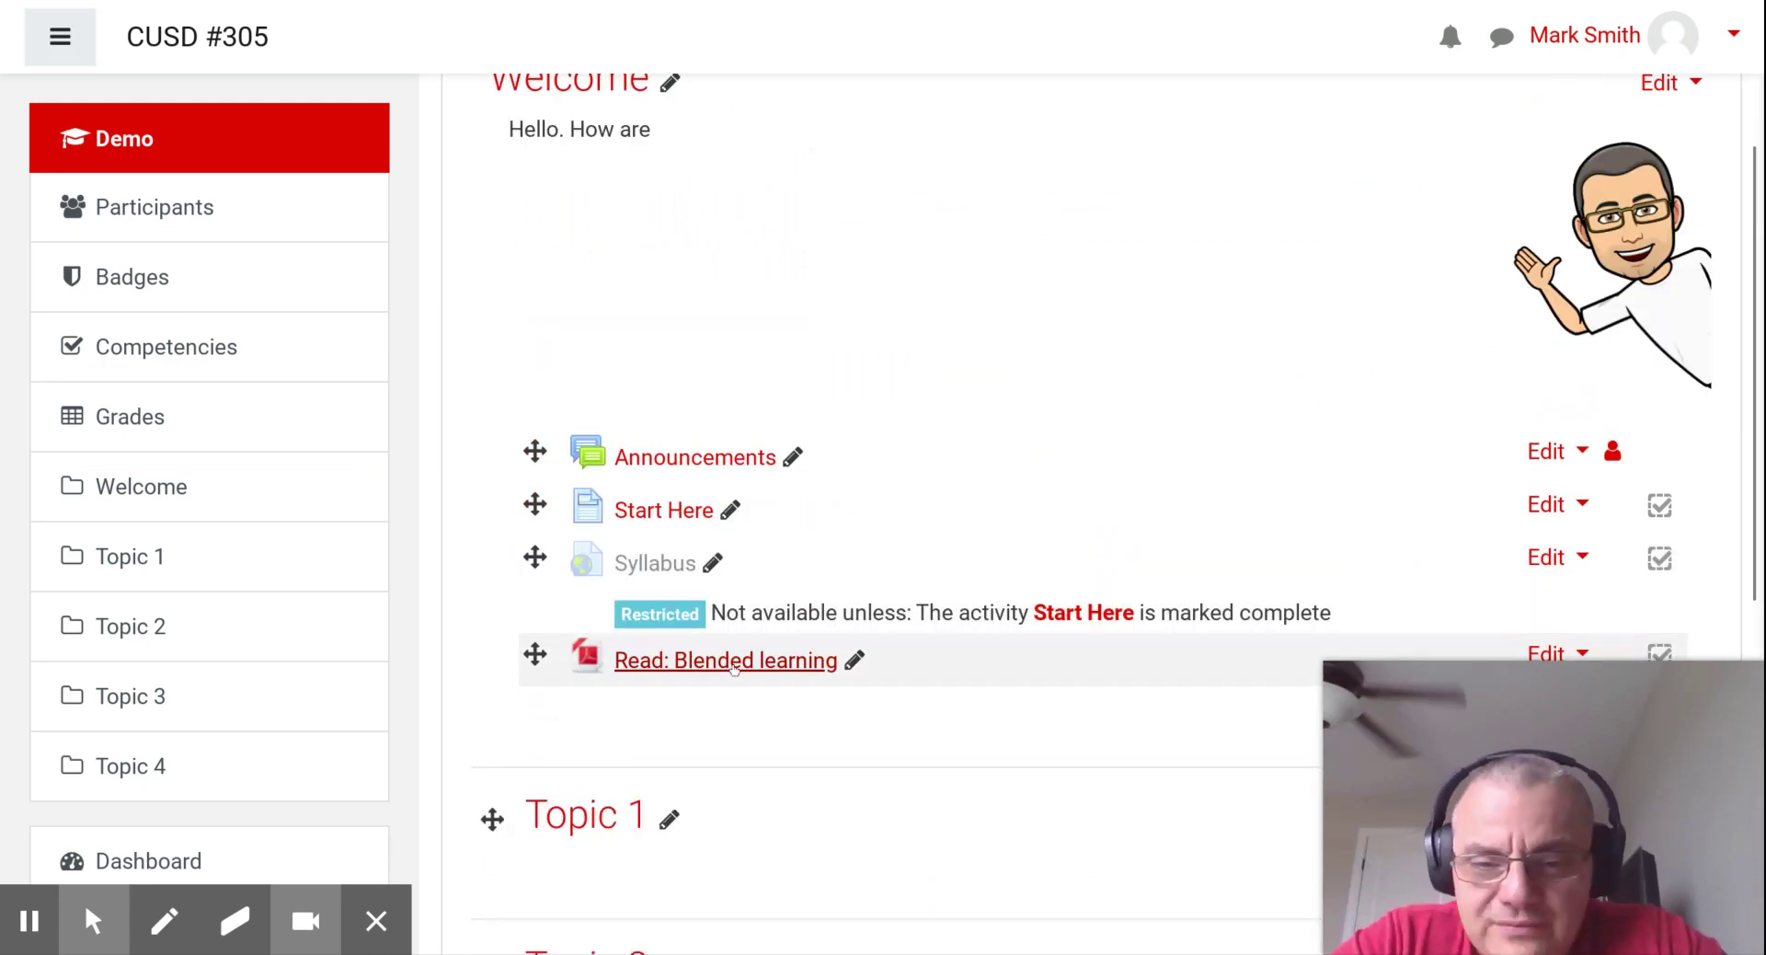
{"action": "scroll", "coordinate": [747, 675], "scroll_direction": "down", "scroll_amount": 2}
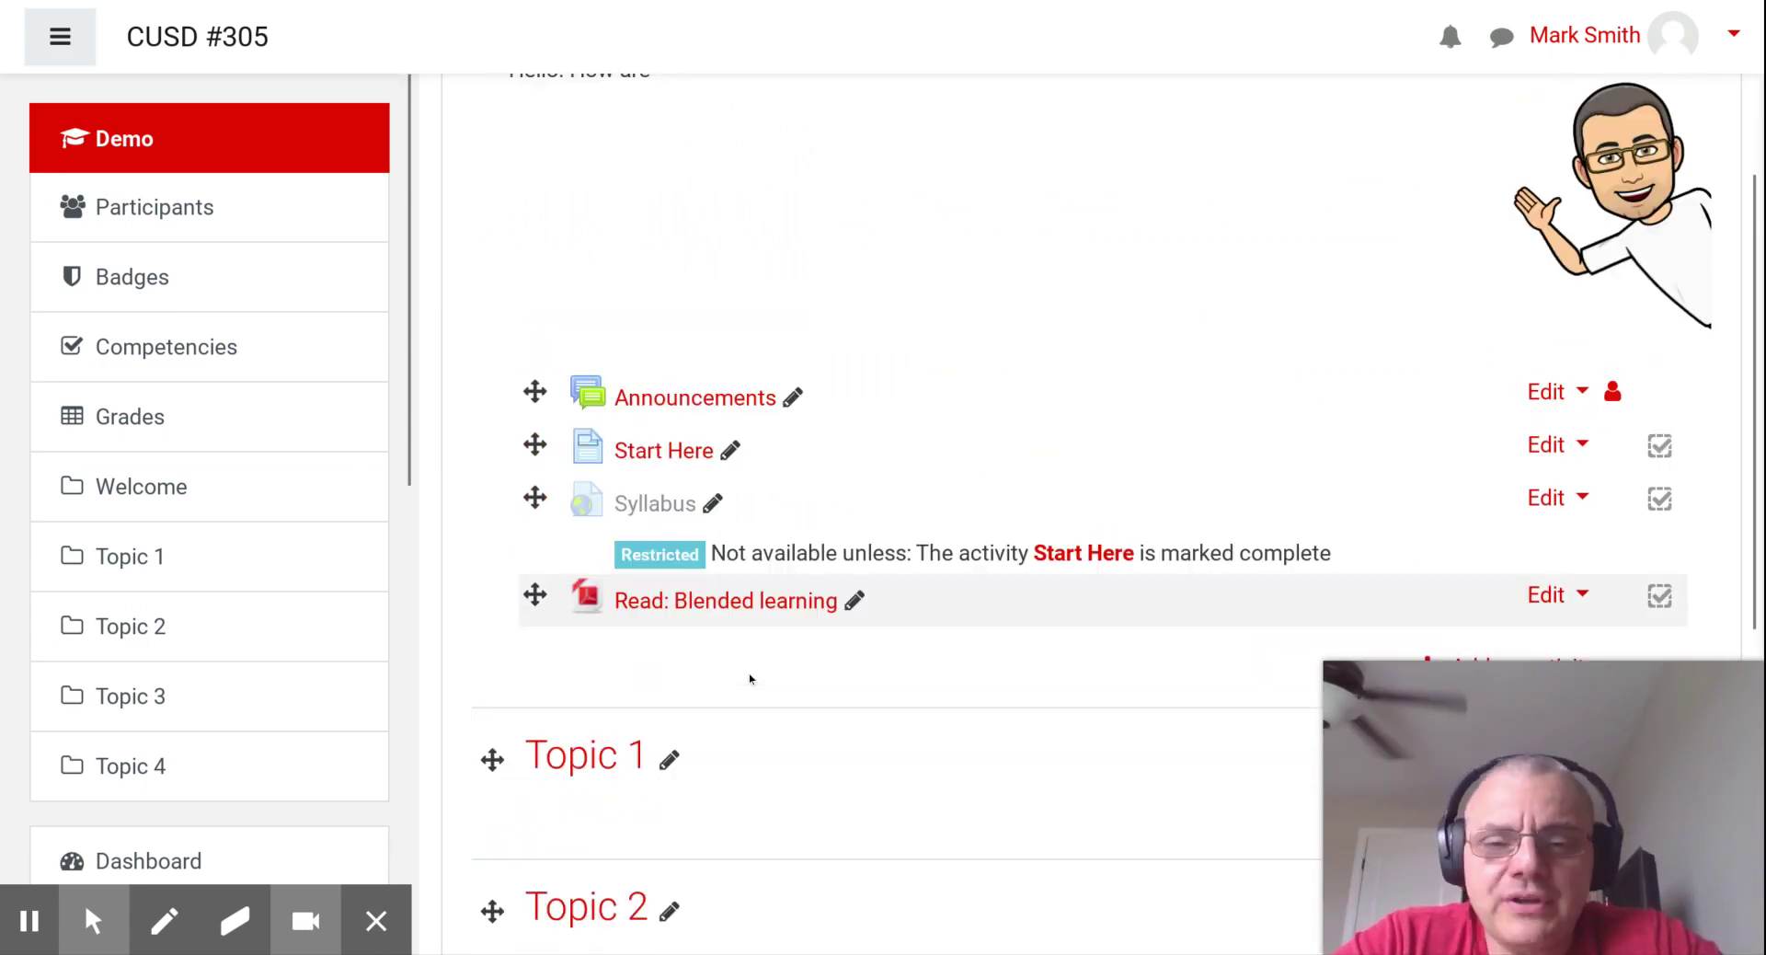
{"action": "scroll", "coordinate": [749, 679], "scroll_direction": "up", "scroll_amount": 1}
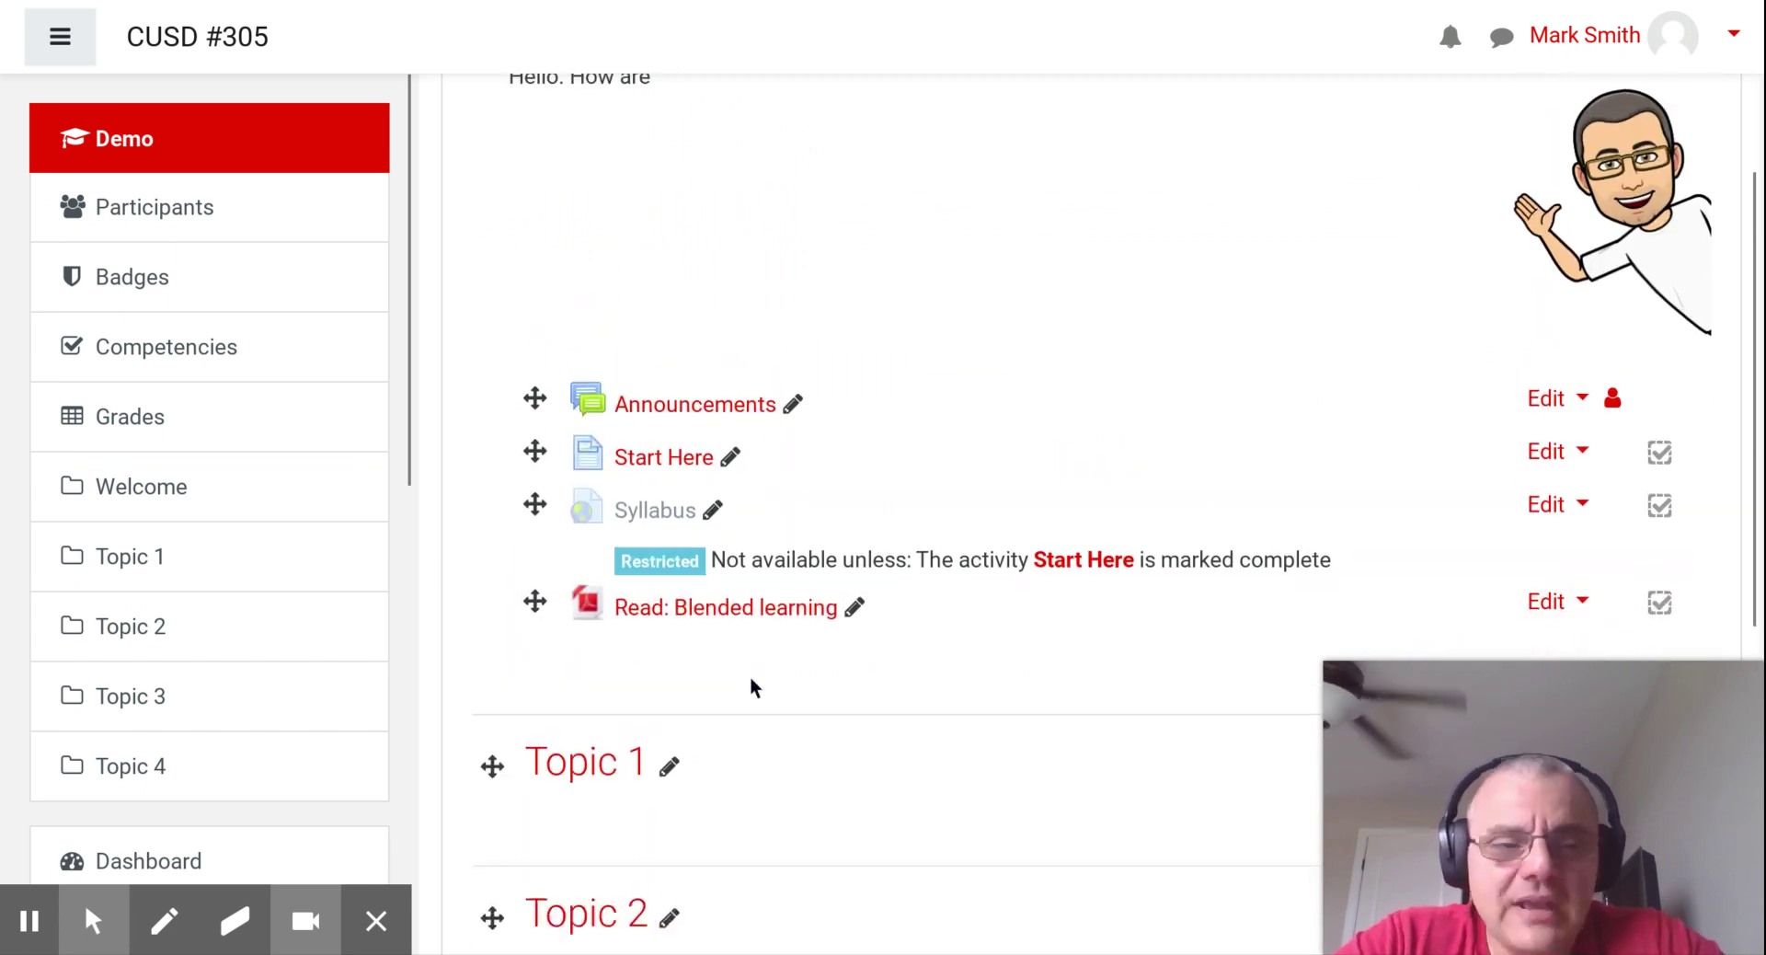
Step: Switch to the Student role and open the "Read: Blended learning" resource in the Welcome section
{"action": "left_click", "coordinate": [1689, 36]}
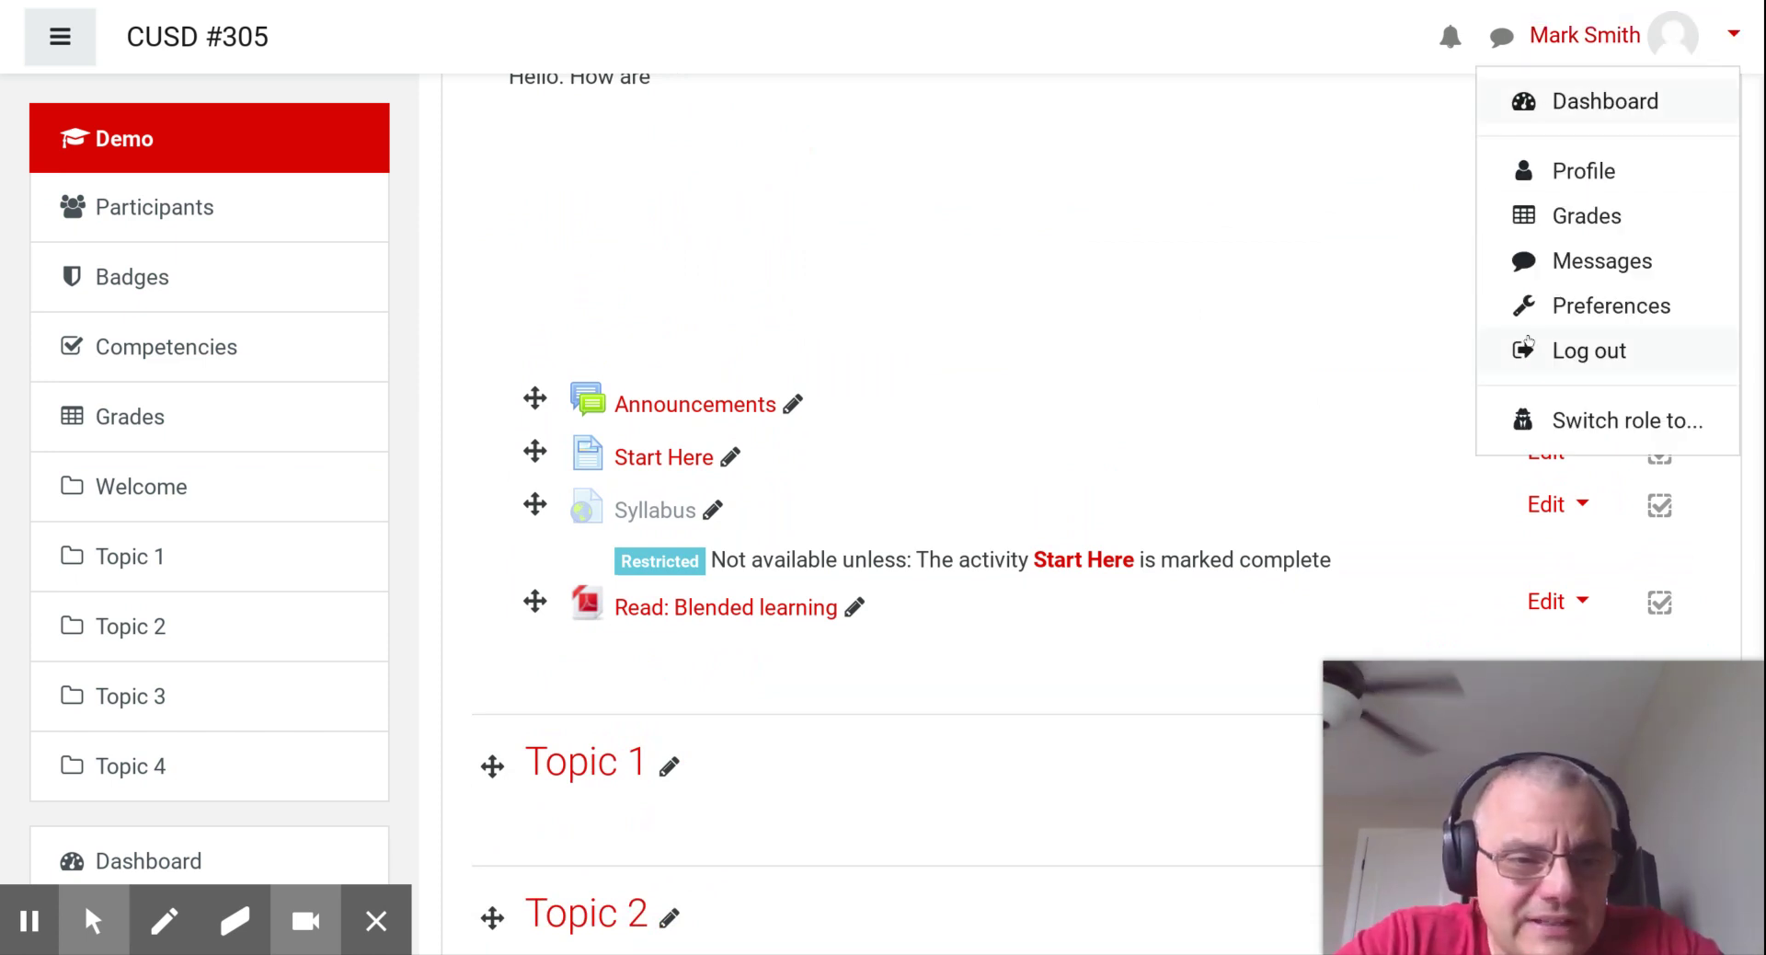
{"action": "left_click", "coordinate": [1675, 39]}
{"action": "left_click", "coordinate": [1672, 39]}
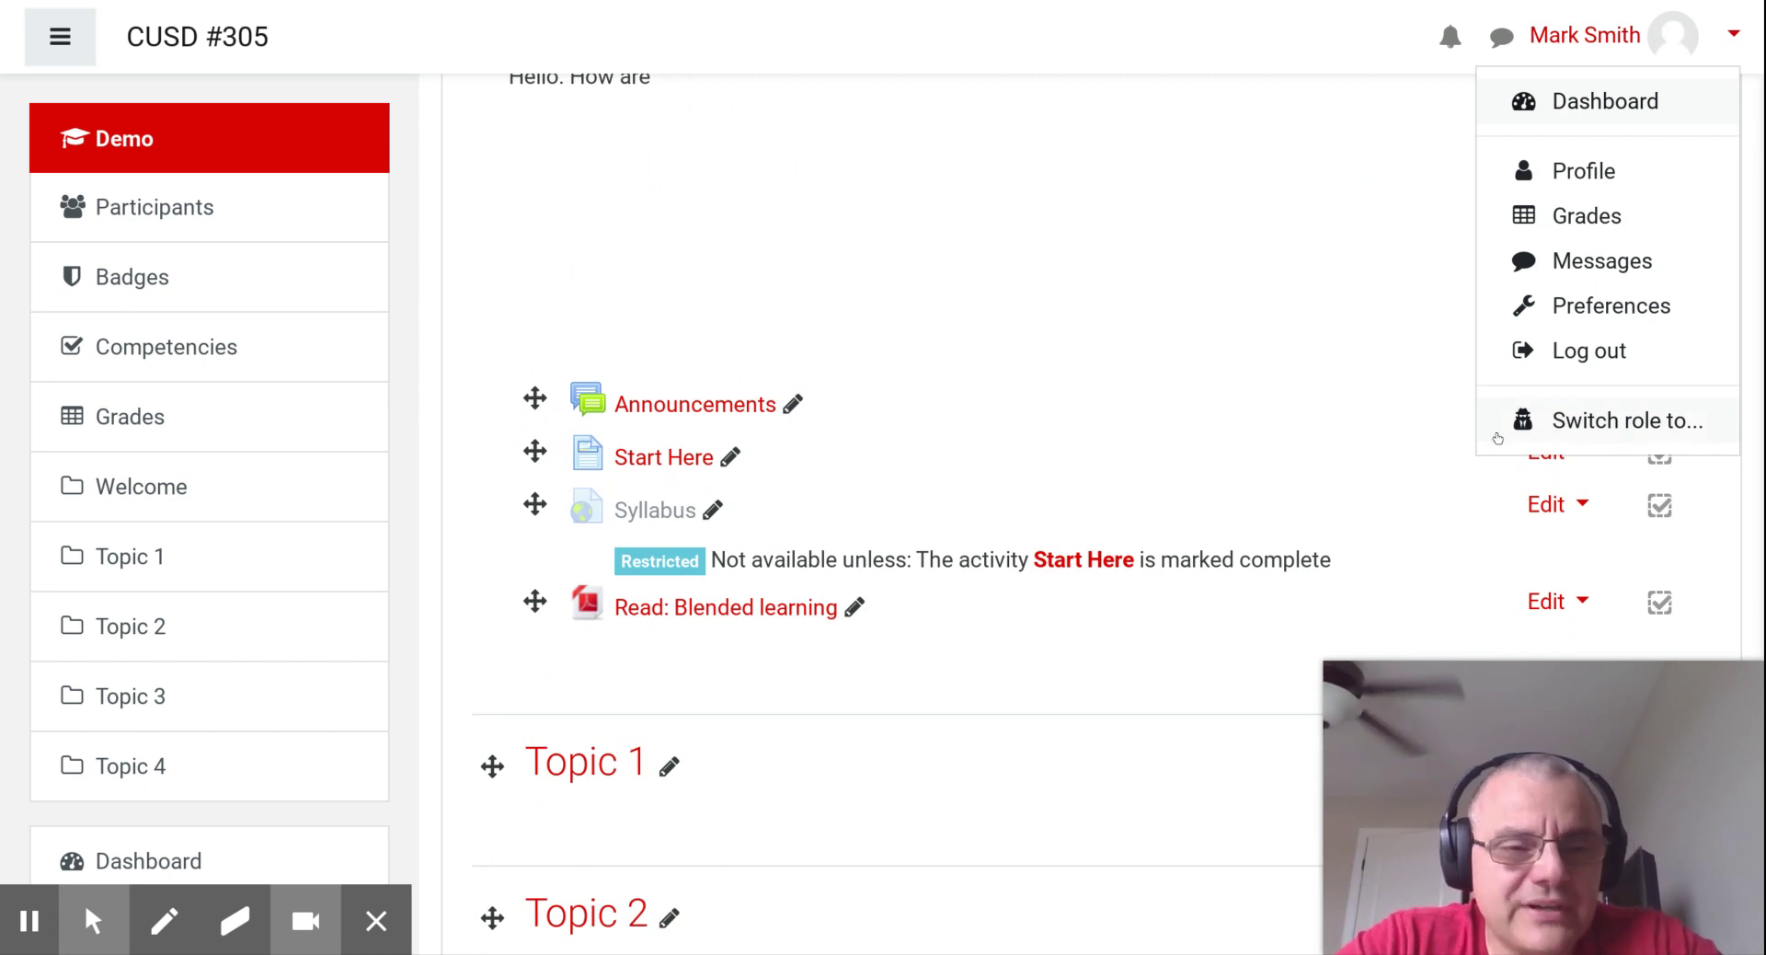
{"action": "key", "text": "Escape"}
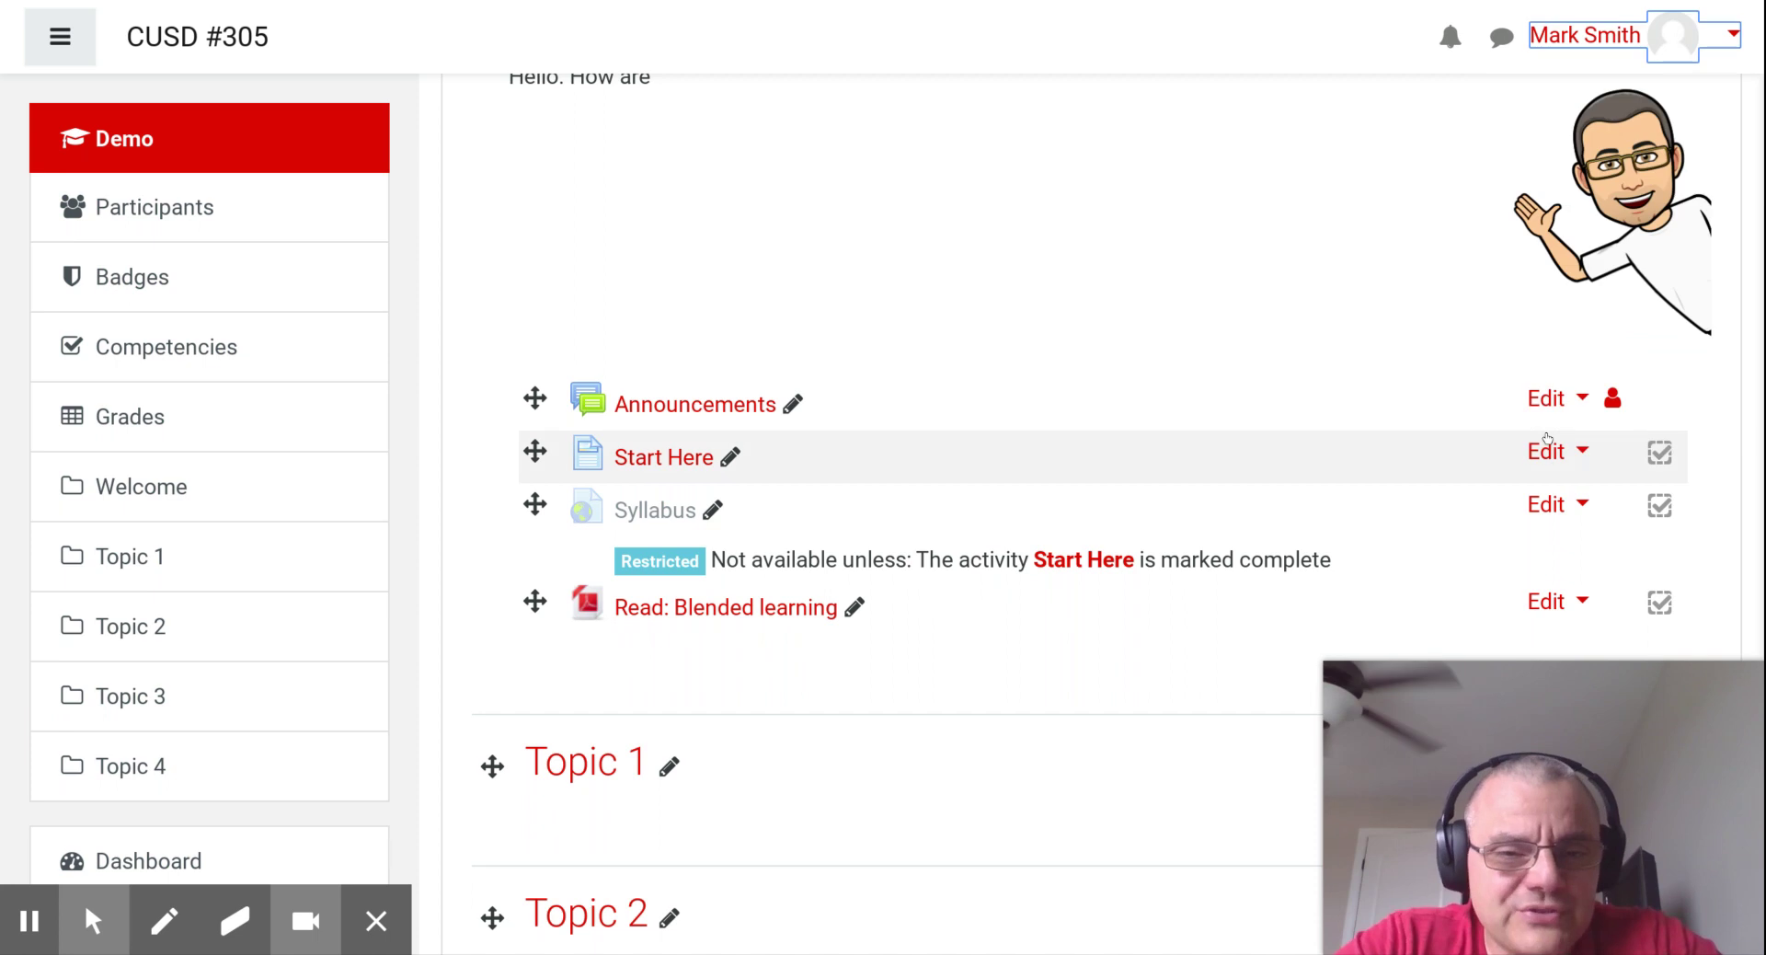
{"action": "scroll", "coordinate": [875, 579], "scroll_direction": "down", "scroll_amount": 2}
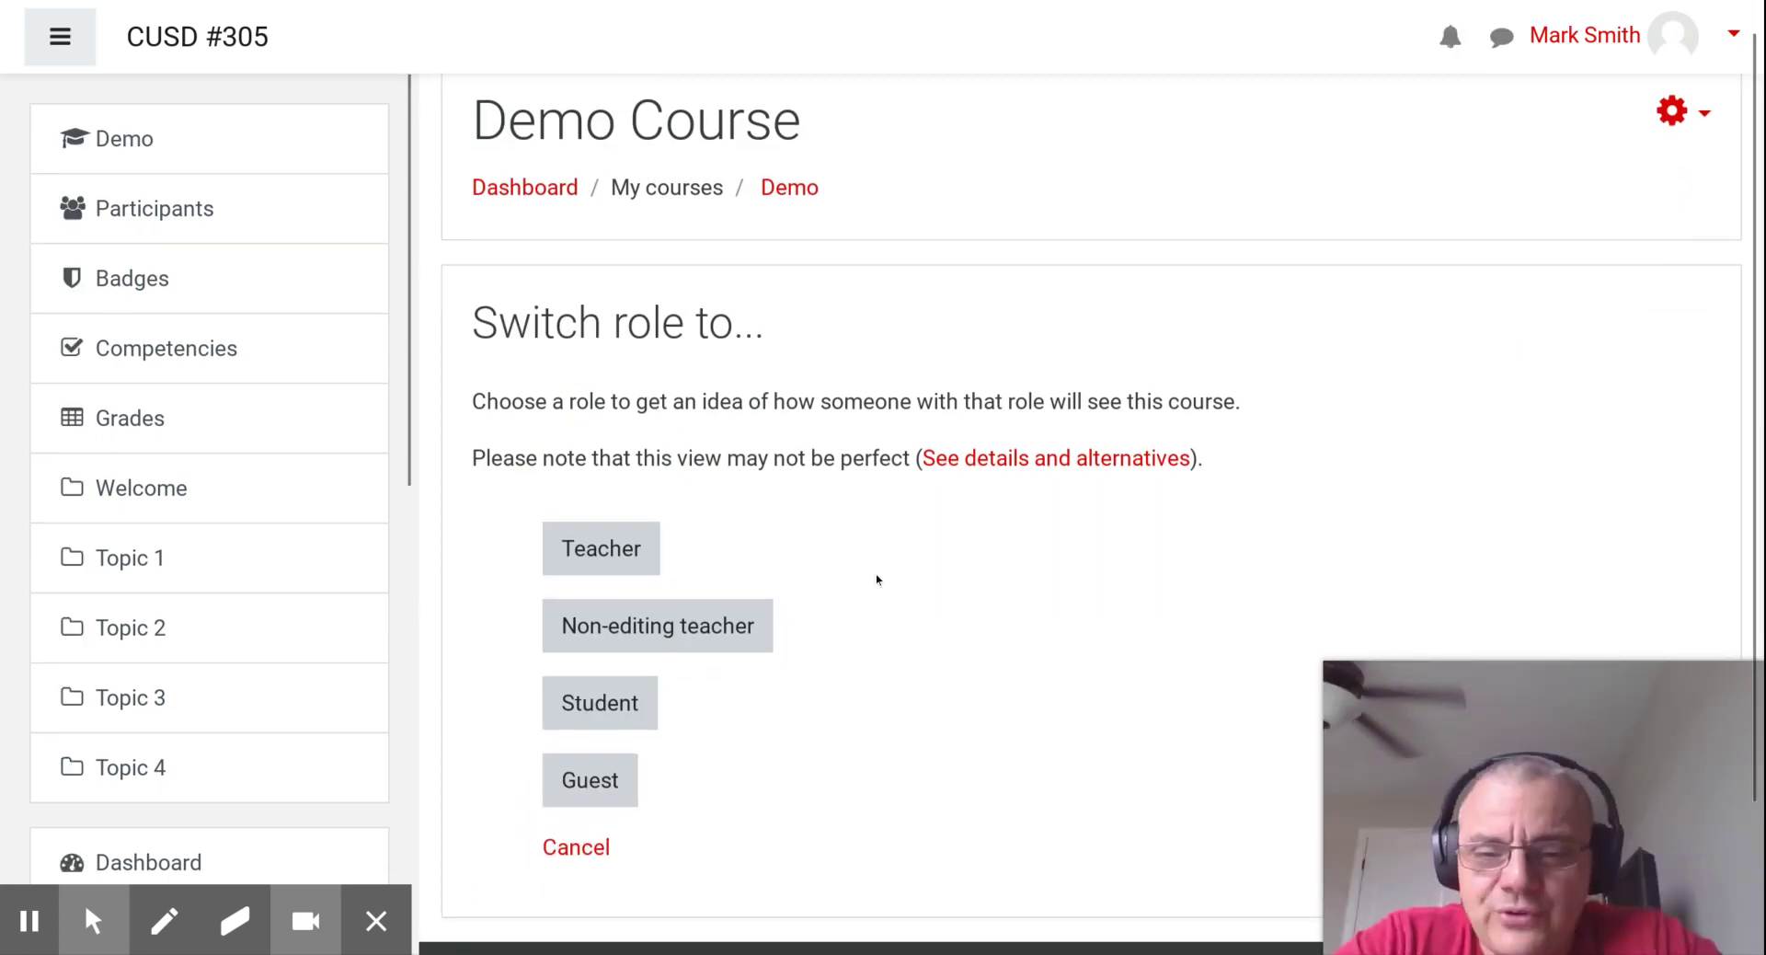
{"action": "left_click", "coordinate": [620, 550]}
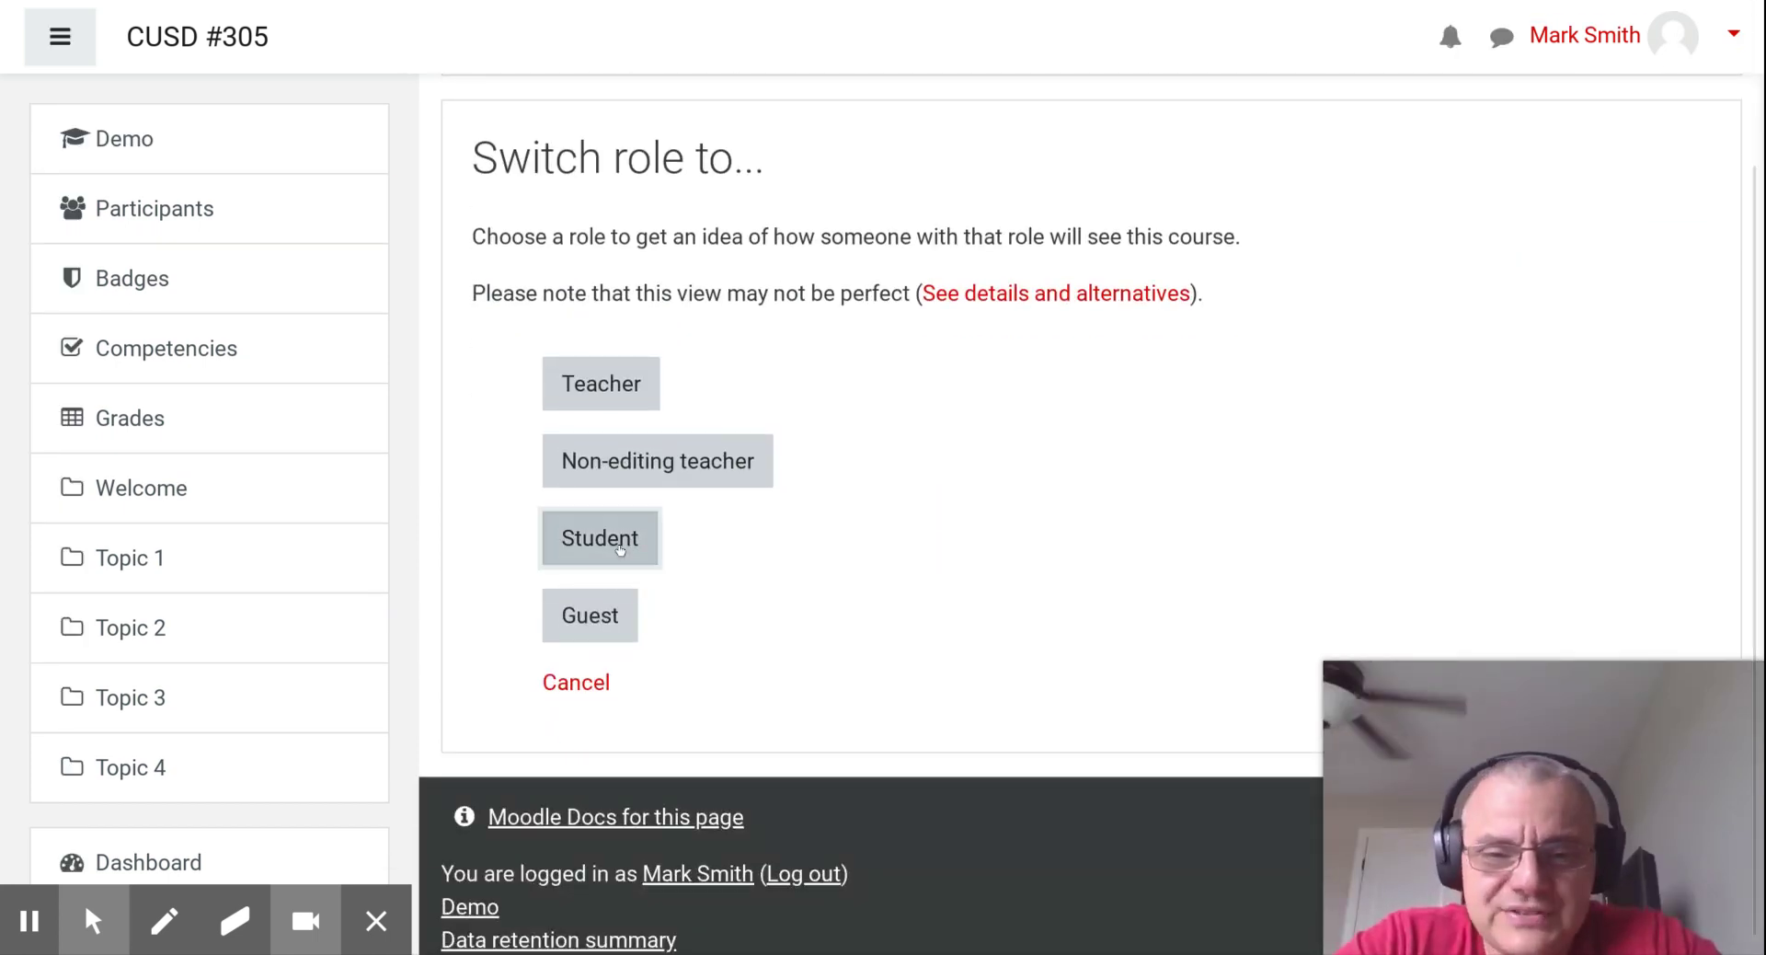
{"action": "scroll", "coordinate": [745, 518], "scroll_direction": "down", "scroll_amount": 4}
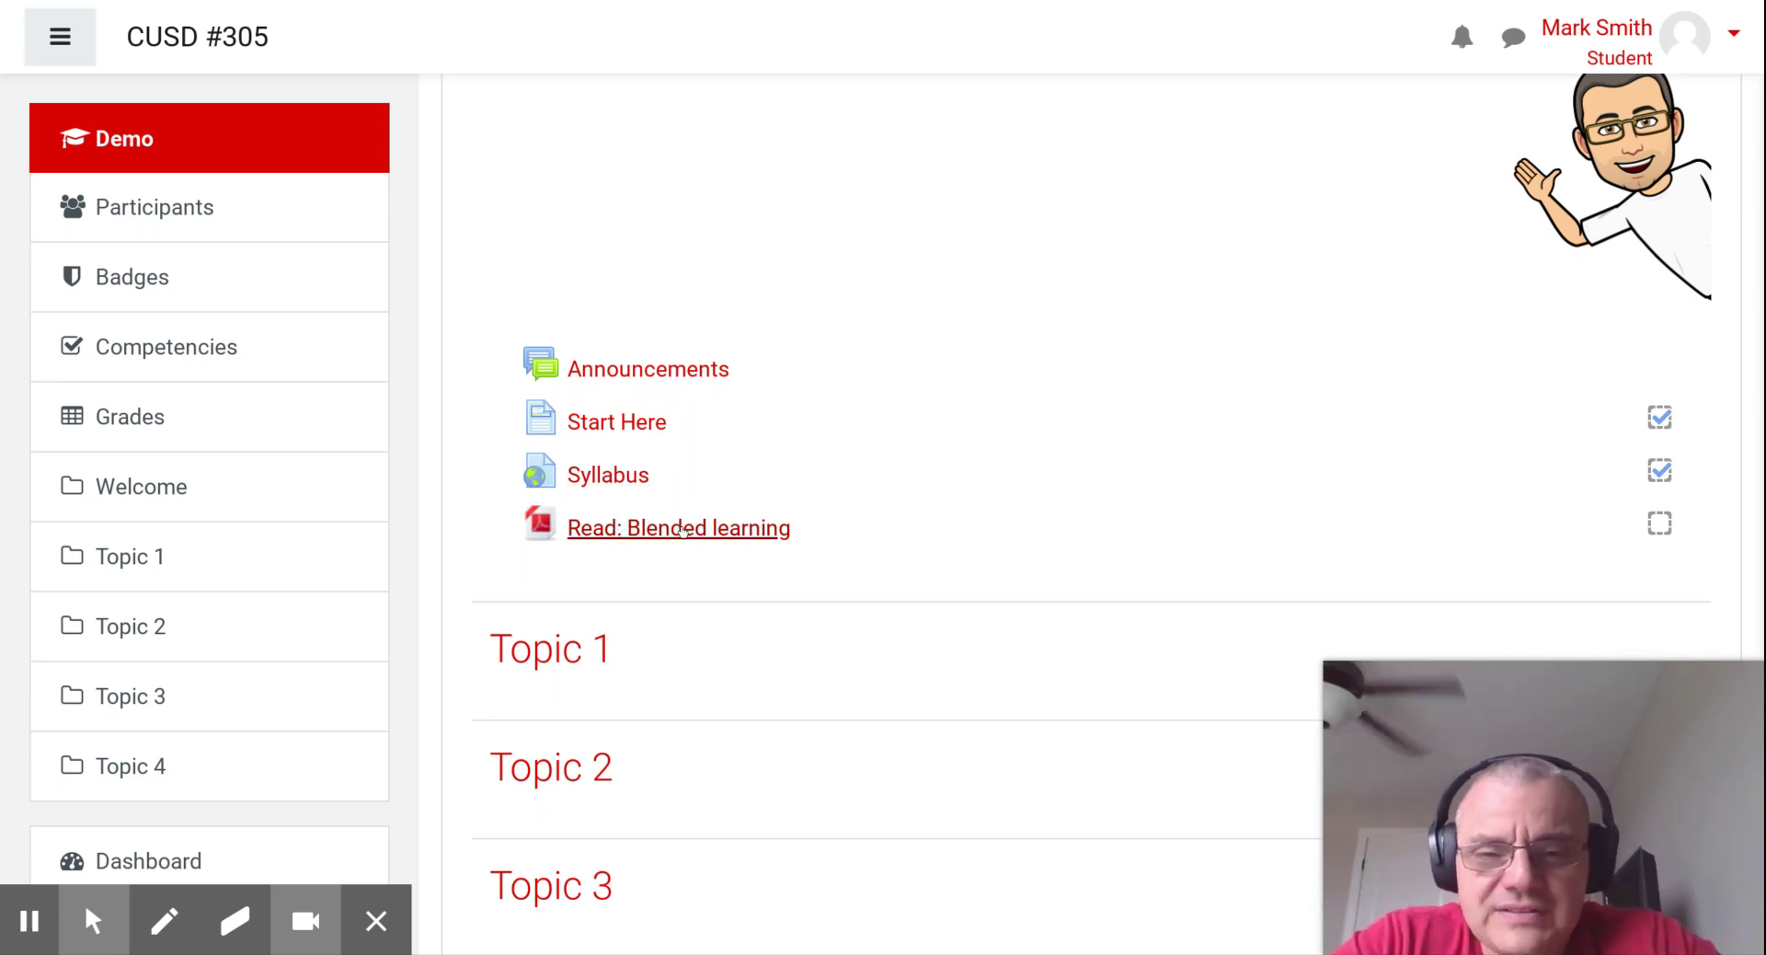
{"action": "left_click", "coordinate": [713, 531]}
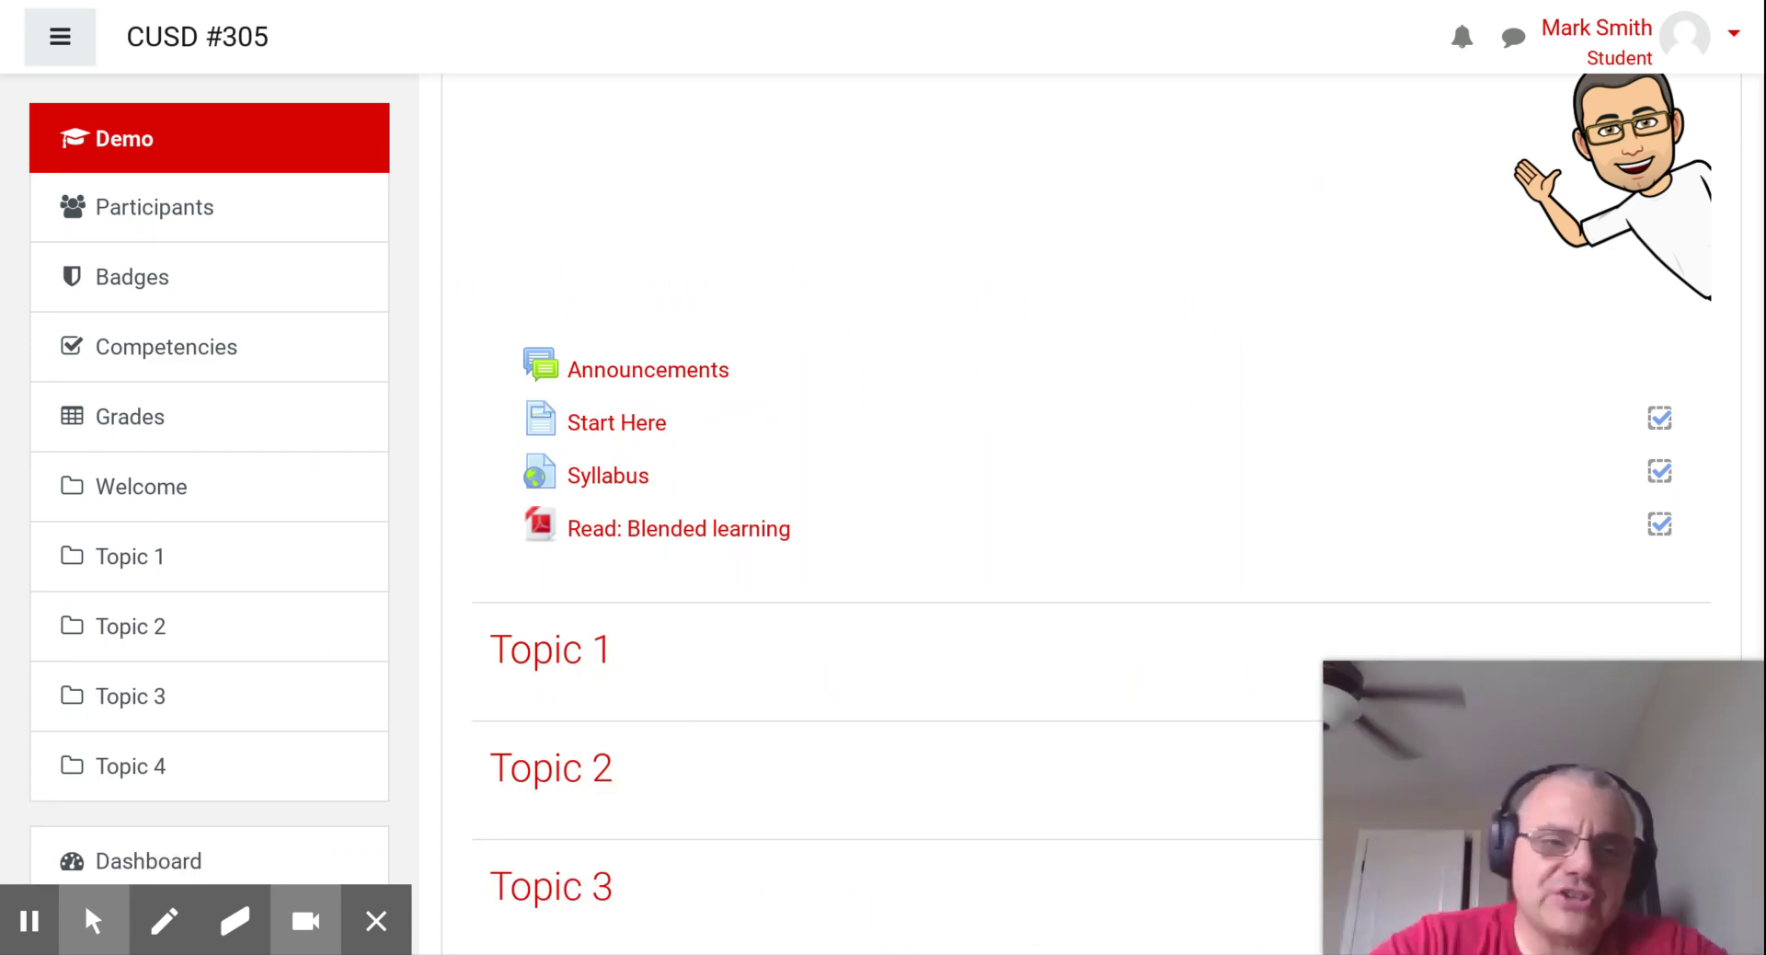
Step: Return from the Student role to the normal role and review the Welcome section's activities
{"action": "left_click", "coordinate": [1676, 46]}
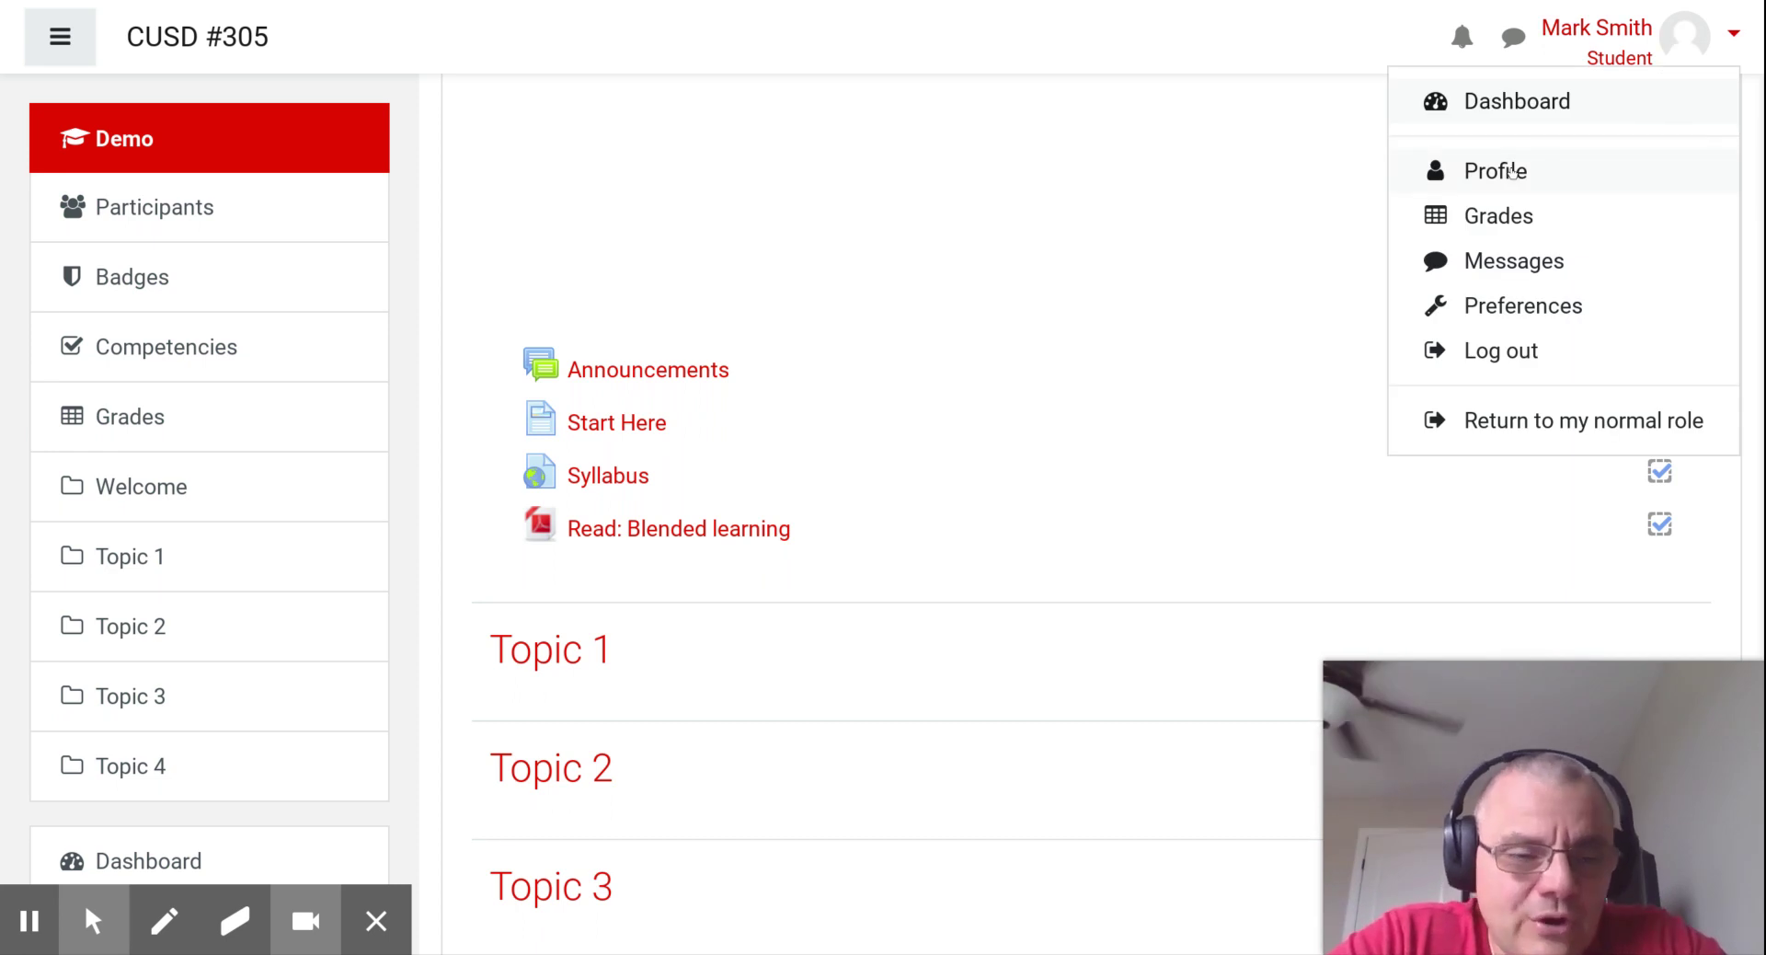
{"action": "left_click", "coordinate": [1684, 50]}
{"action": "left_click", "coordinate": [1683, 50]}
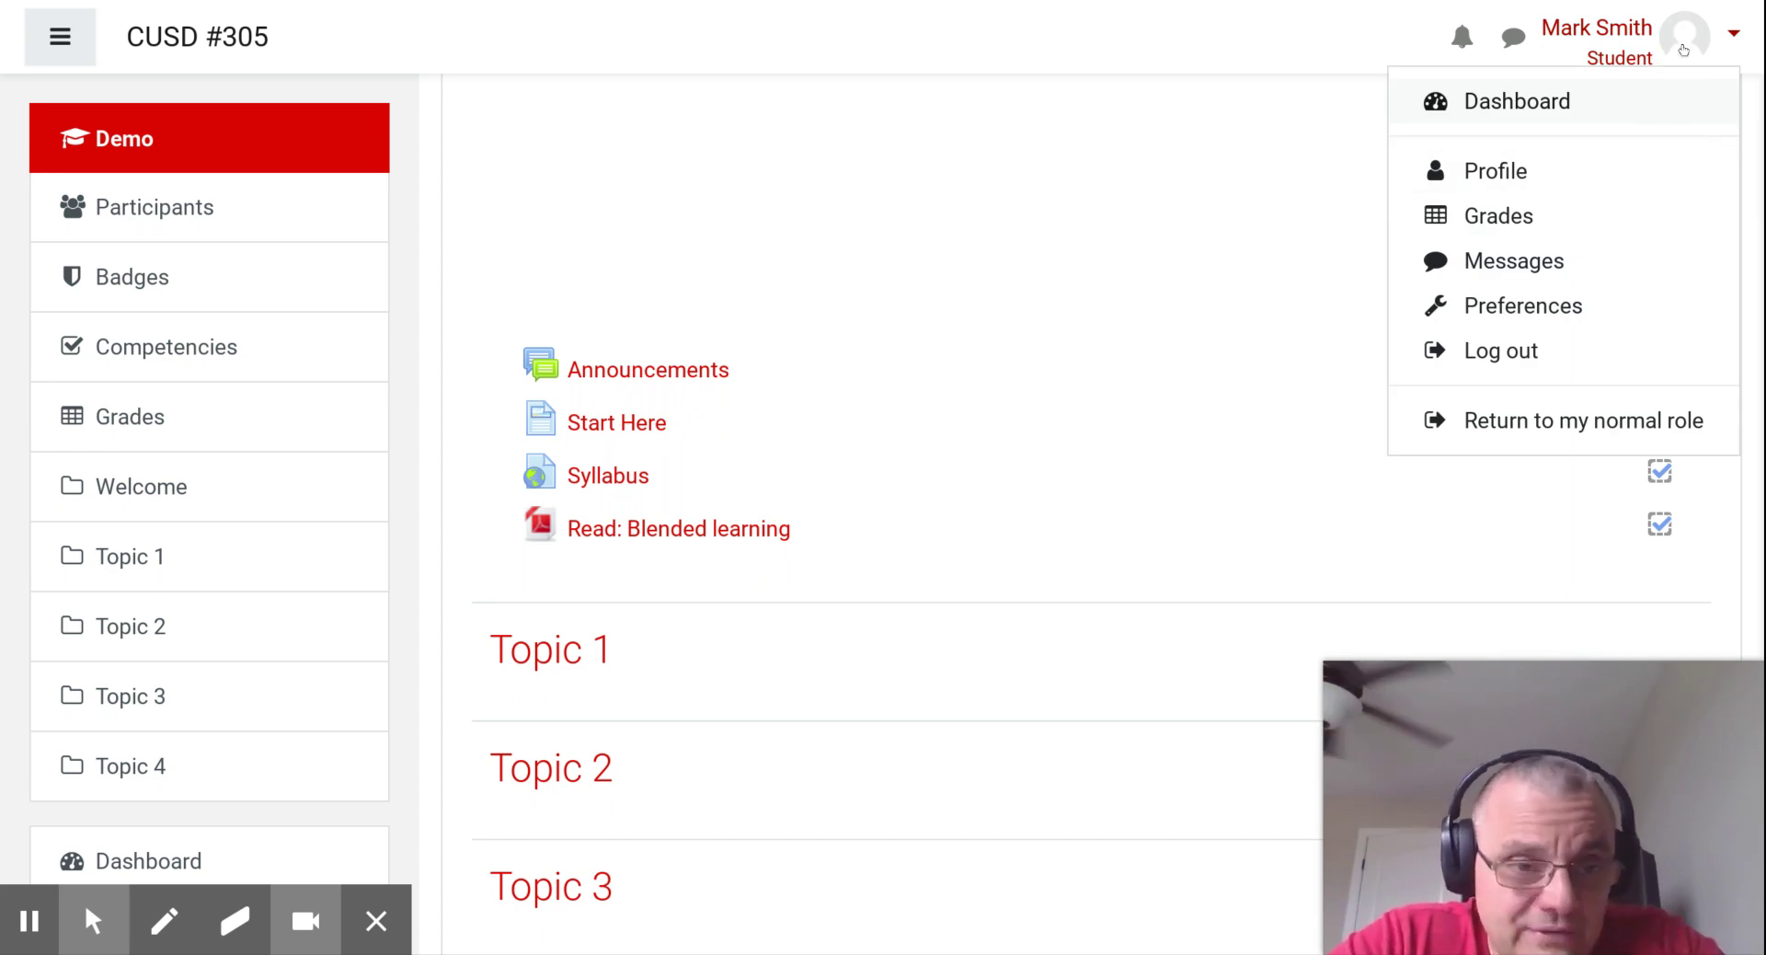
{"action": "left_click", "coordinate": [1536, 417]}
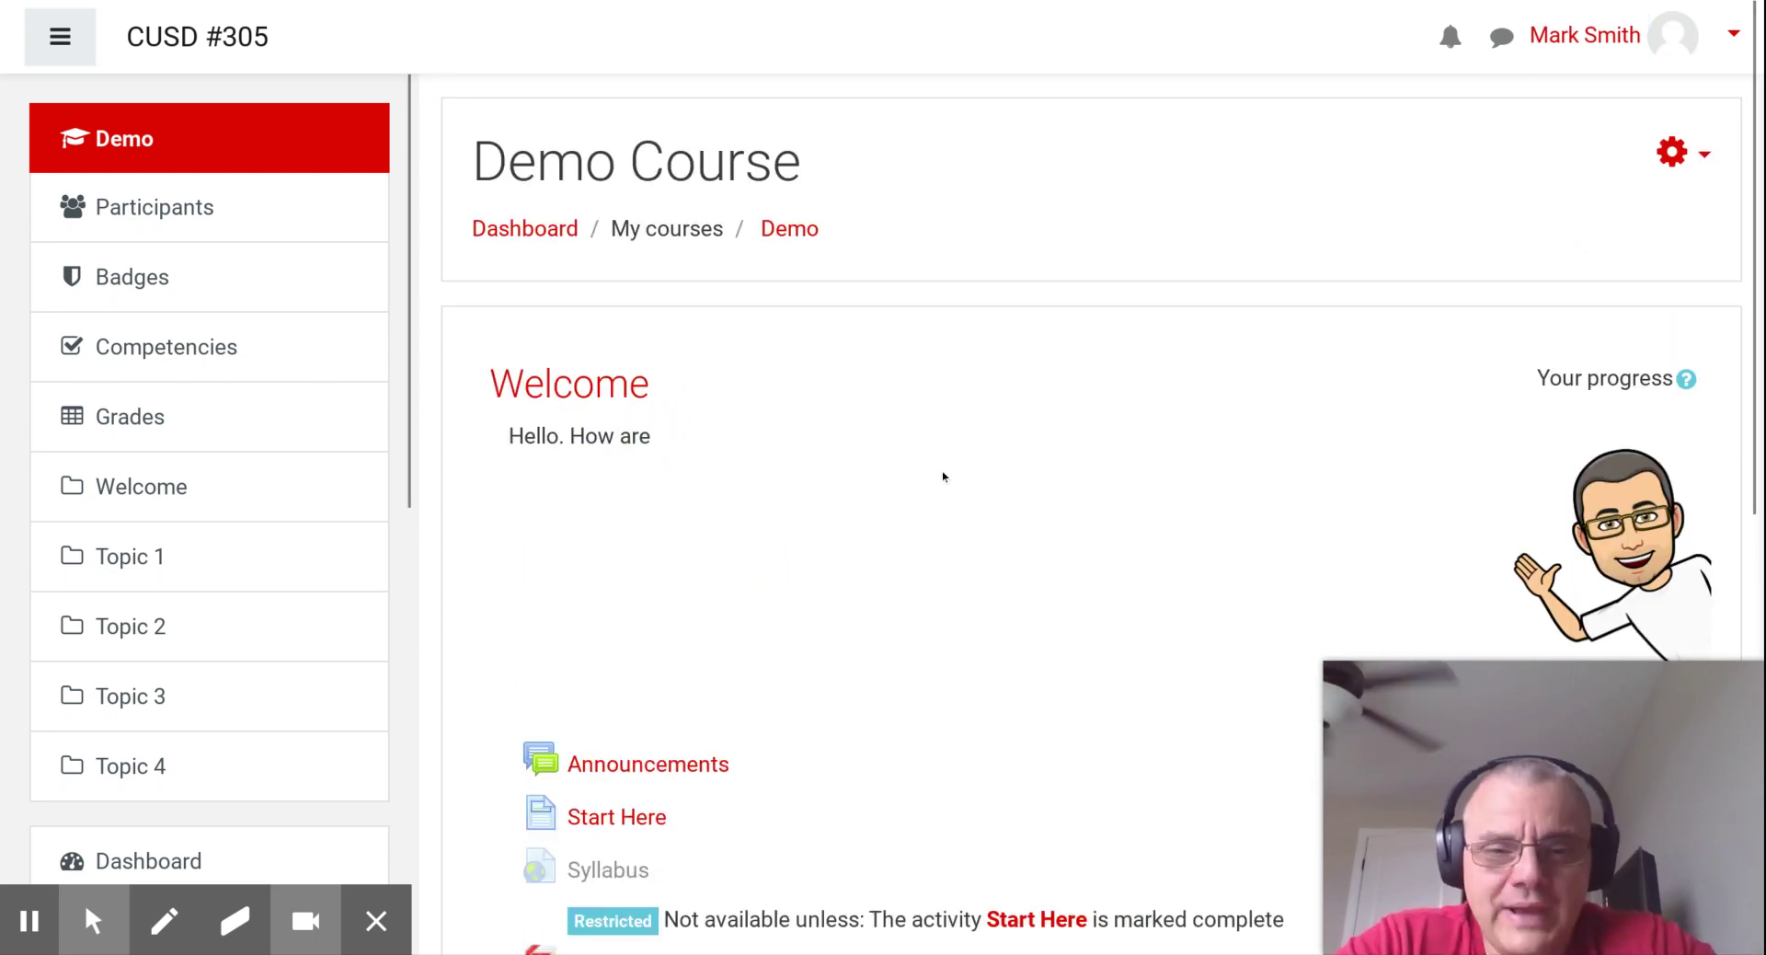
{"action": "scroll", "coordinate": [943, 476], "scroll_direction": "down", "scroll_amount": 2}
{"action": "scroll", "coordinate": [1092, 515], "scroll_direction": "down", "scroll_amount": 3}
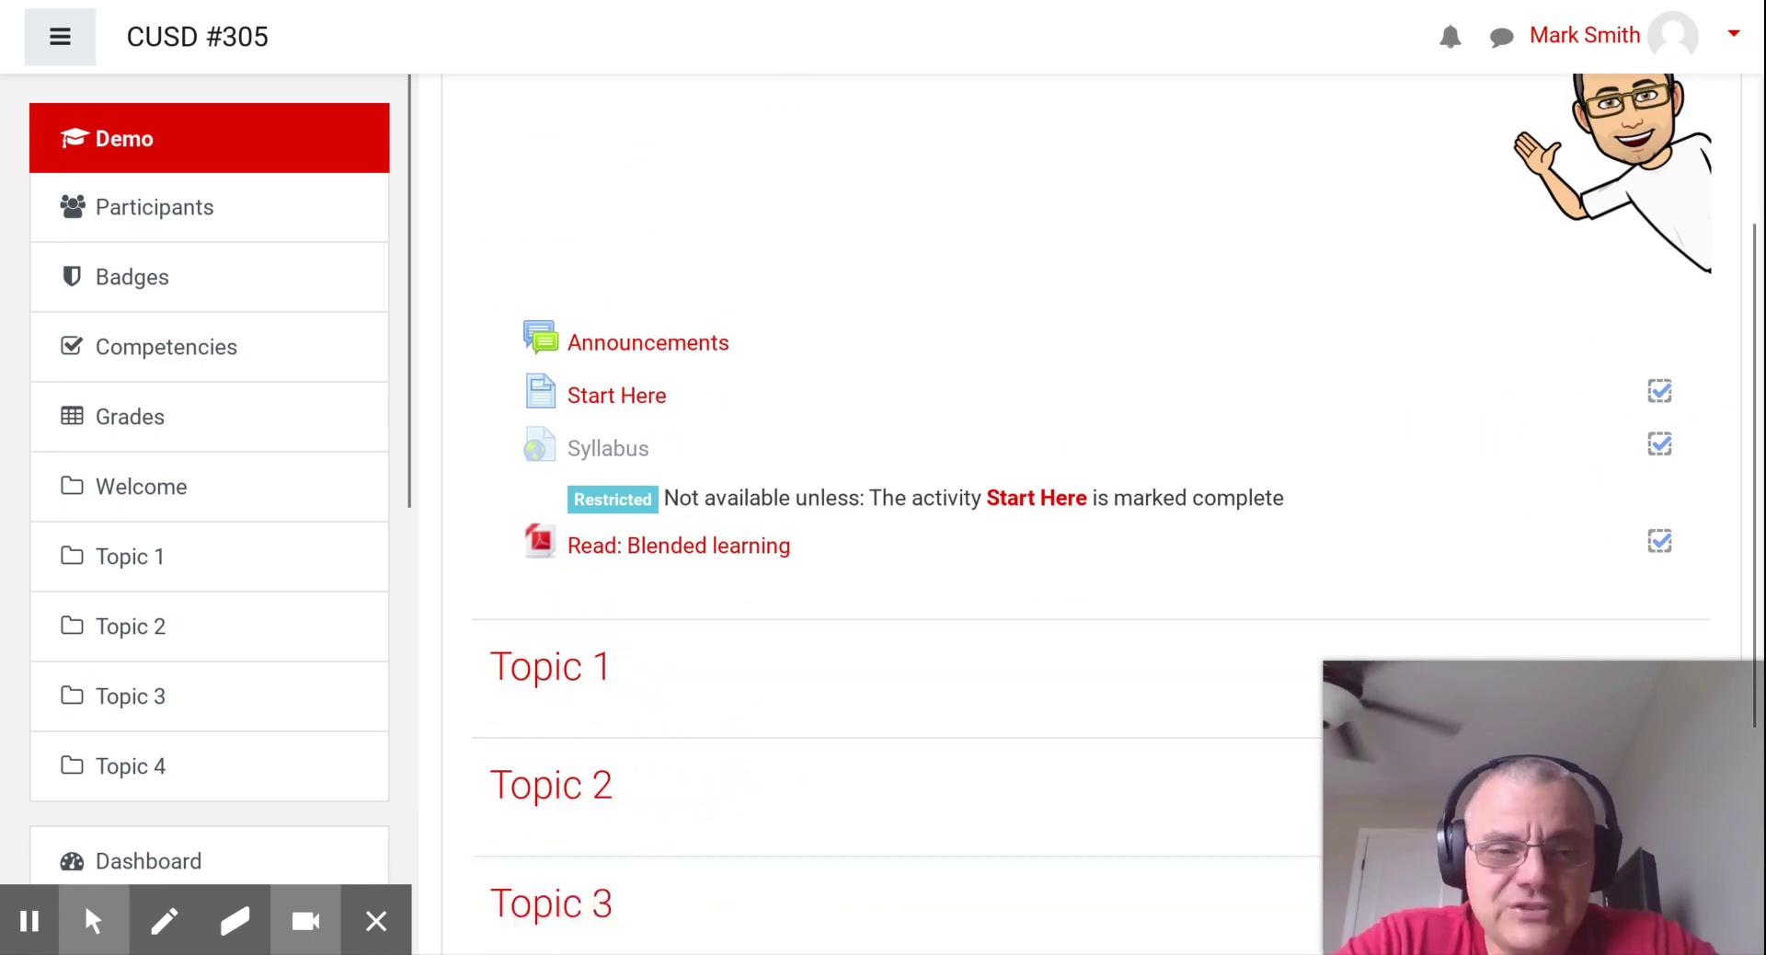
{"action": "scroll", "coordinate": [1092, 515], "scroll_direction": "up", "scroll_amount": 3}
{"action": "scroll", "coordinate": [1236, 526], "scroll_direction": "up", "scroll_amount": 2}
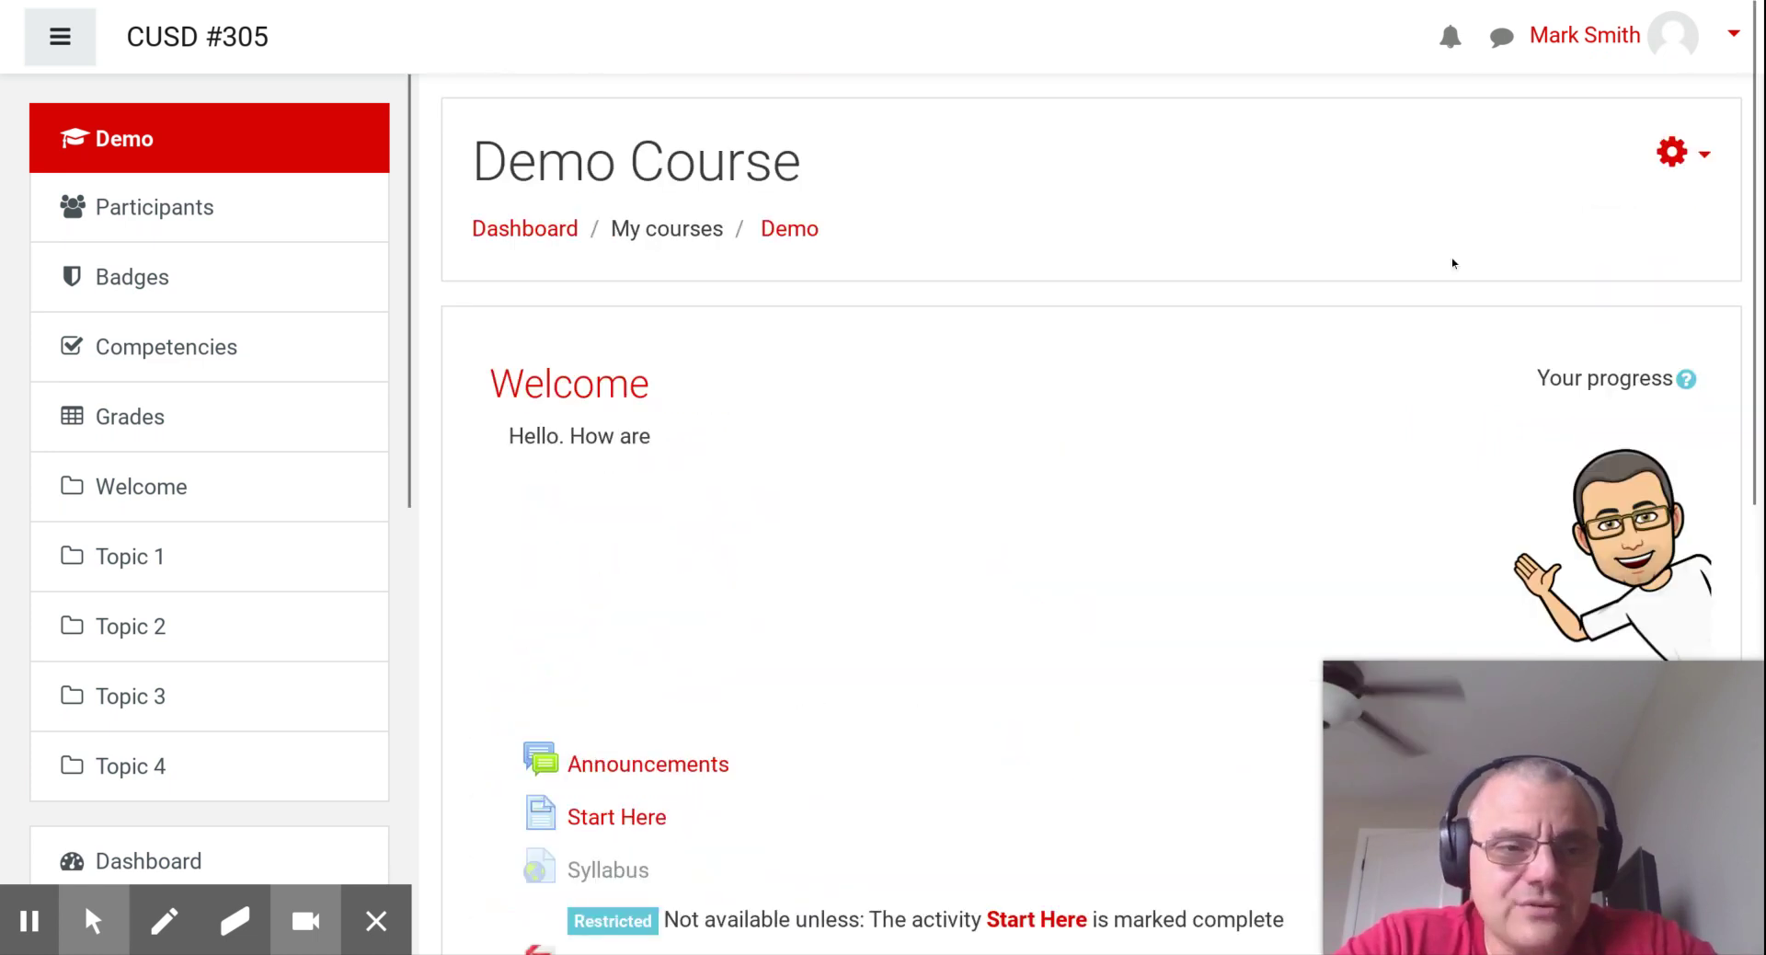
Step: Turn editing on for the Demo Course and bring the Welcome section's activities into view
{"action": "left_click", "coordinate": [1676, 153]}
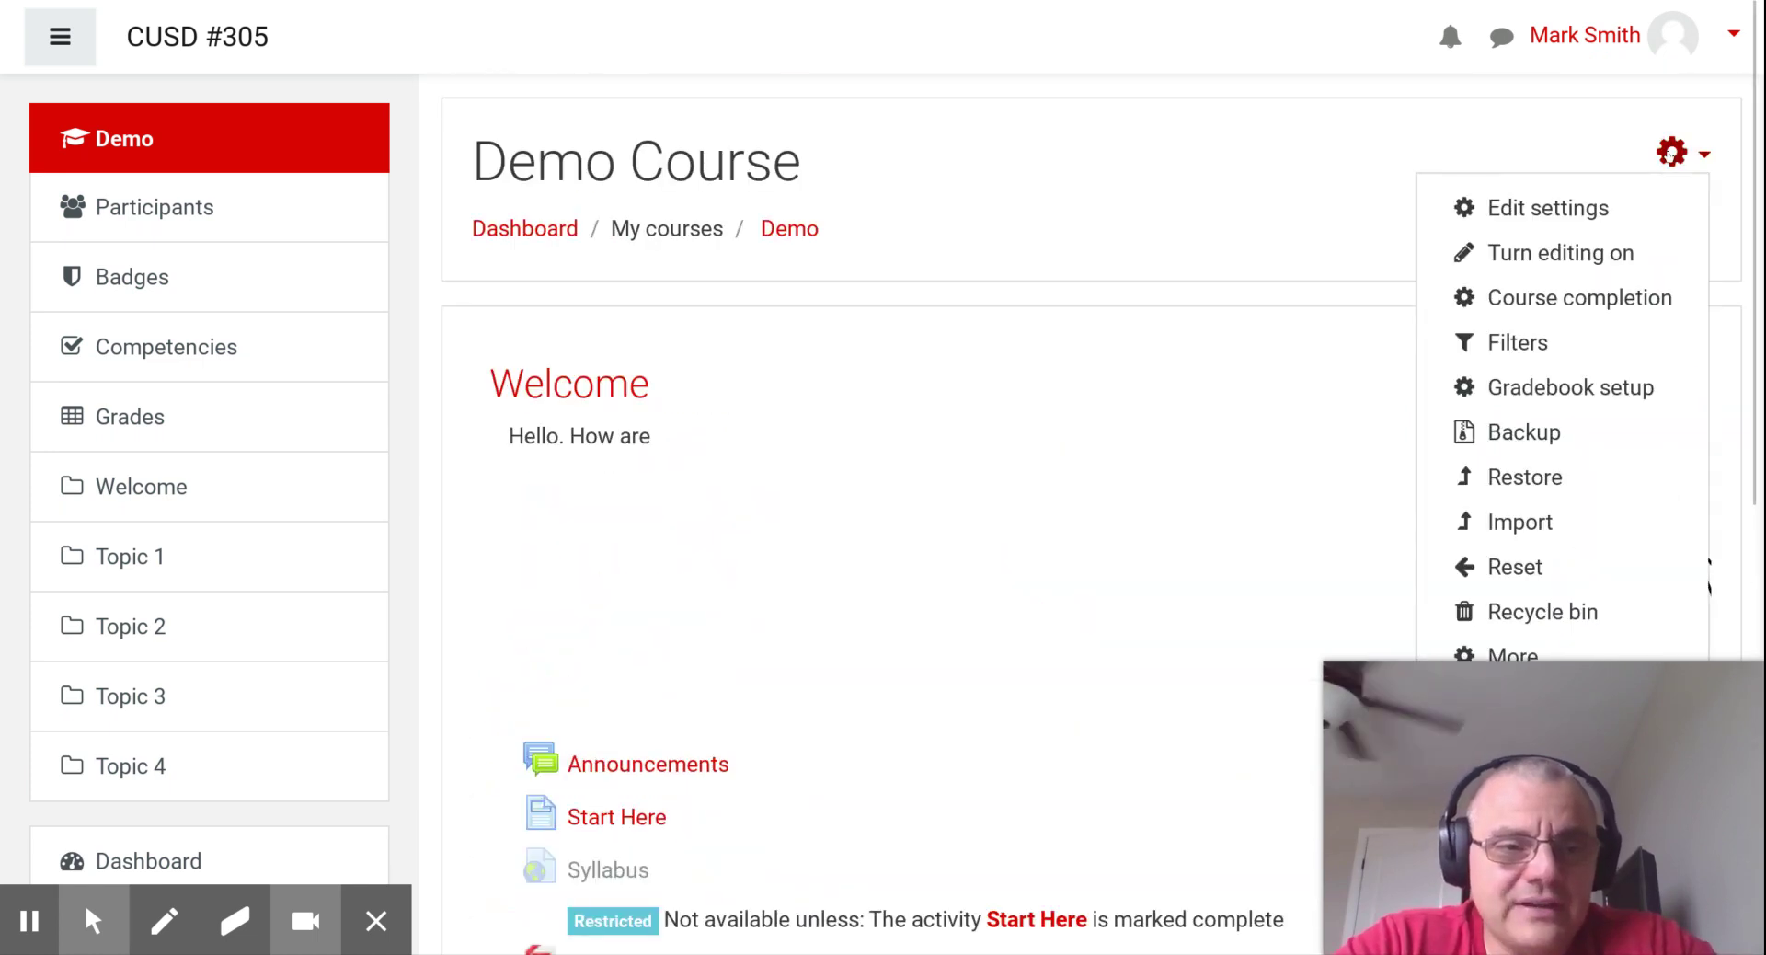
{"action": "left_click", "coordinate": [1564, 253]}
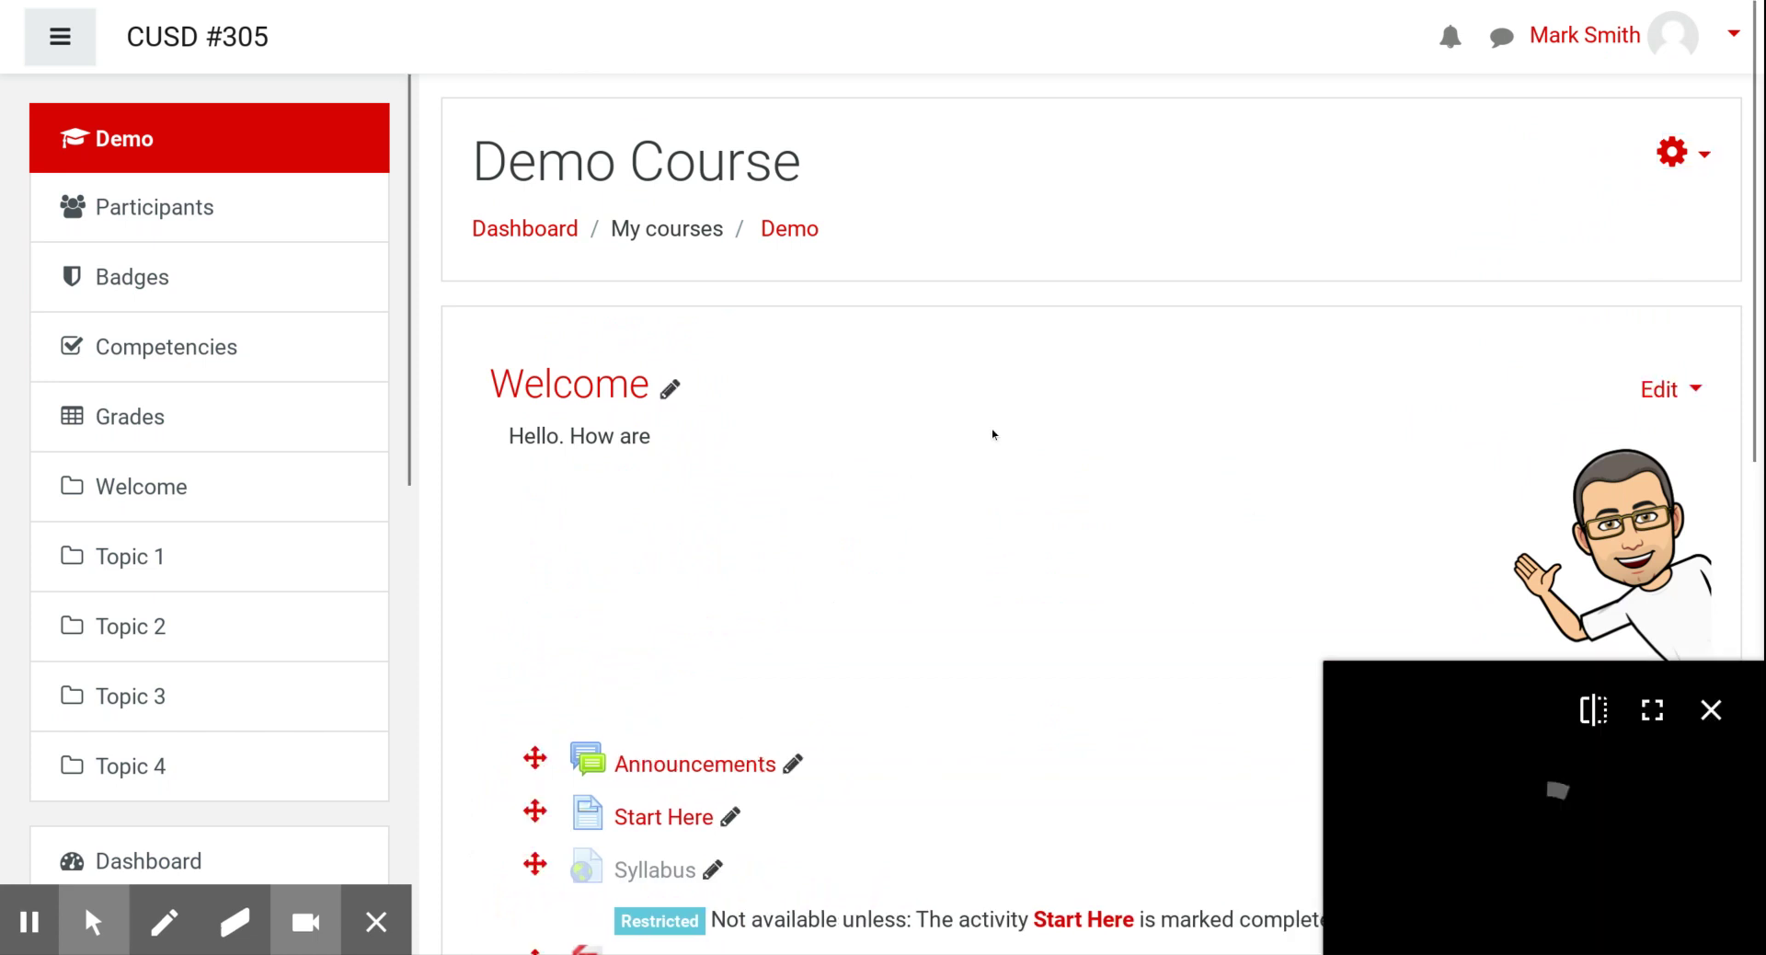
{"action": "scroll", "coordinate": [991, 430], "scroll_direction": "down", "scroll_amount": 4}
{"action": "scroll", "coordinate": [742, 442], "scroll_direction": "up", "scroll_amount": 1}
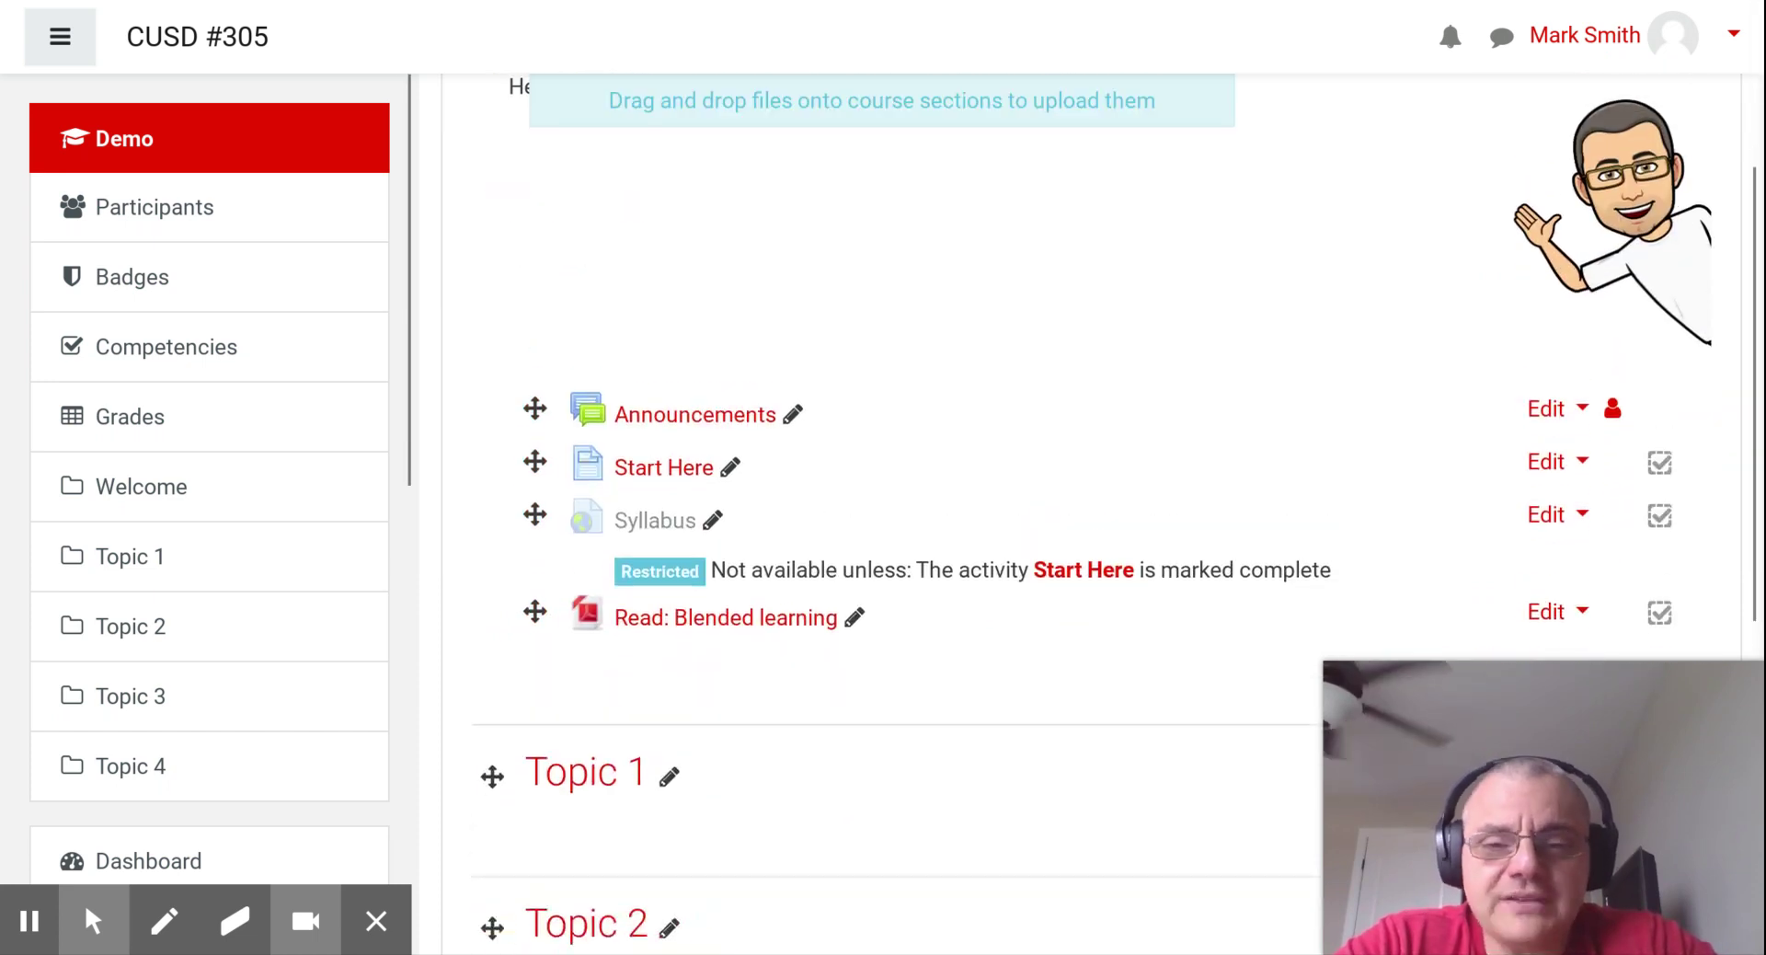